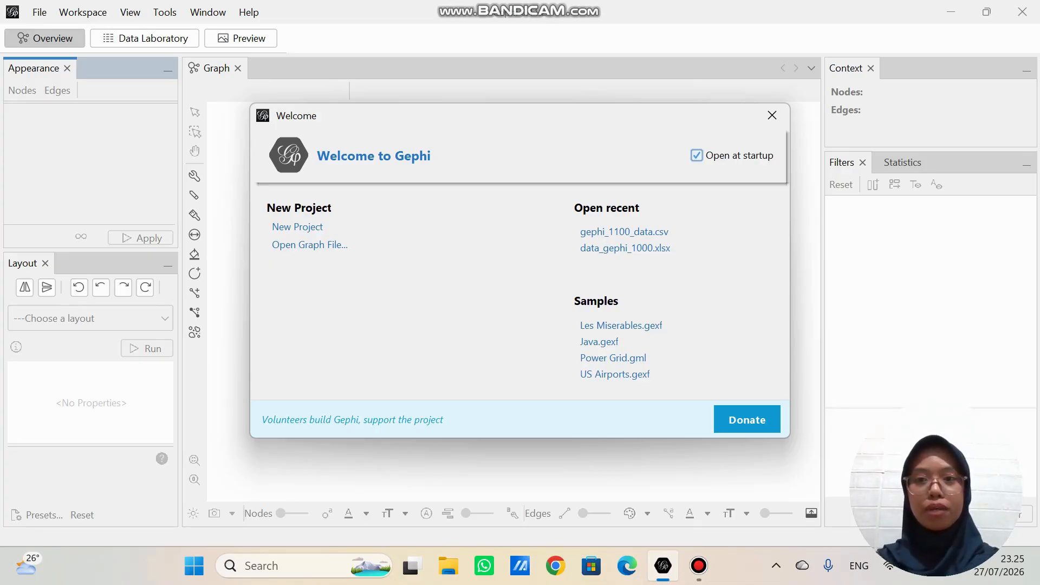
- Create a new project and choose gephi_1100_data.csv from the Downloads folder for spreadsheet import
click(297, 226)
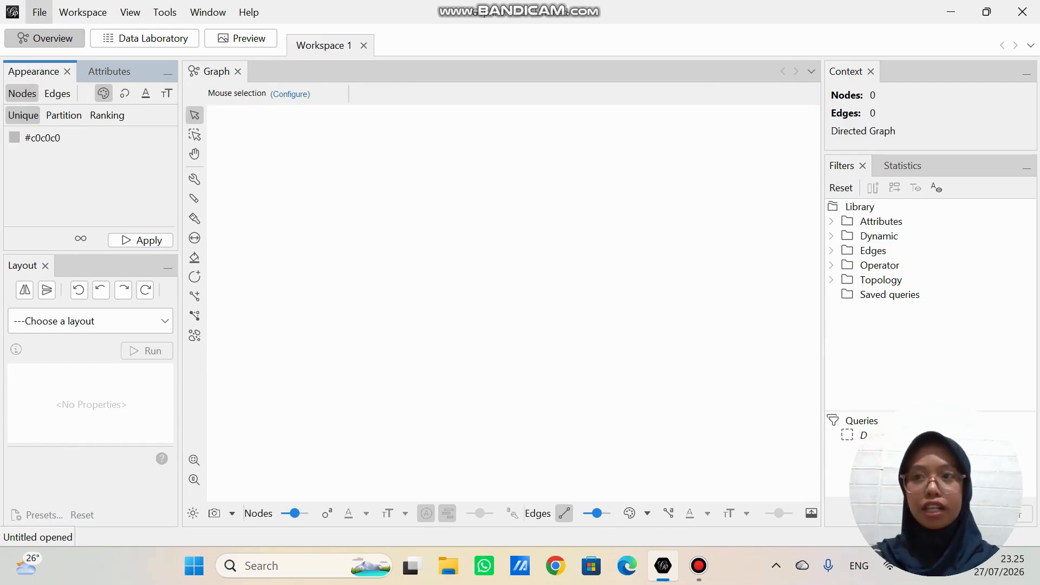
click(39, 12)
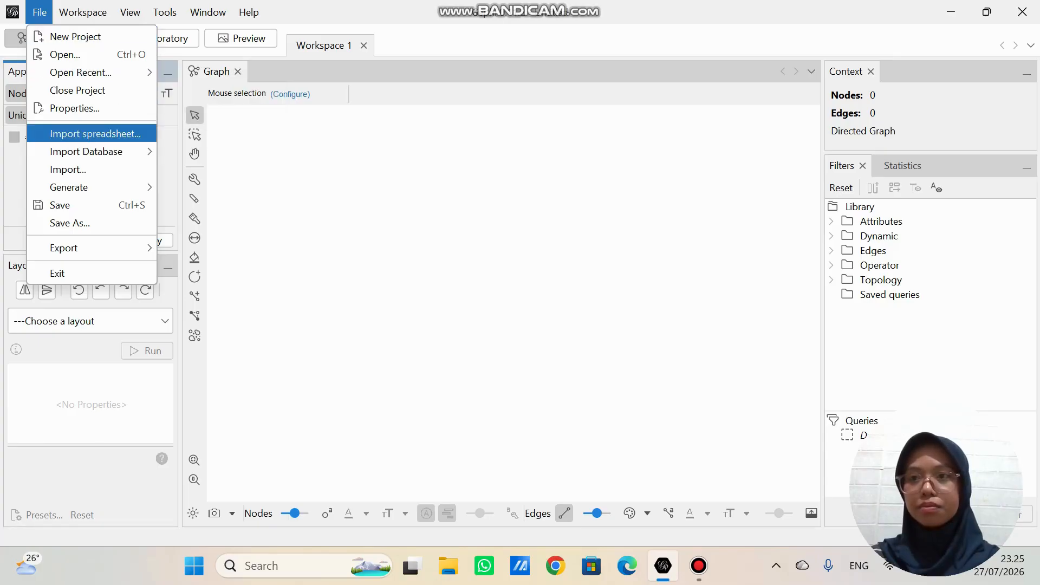
click(95, 134)
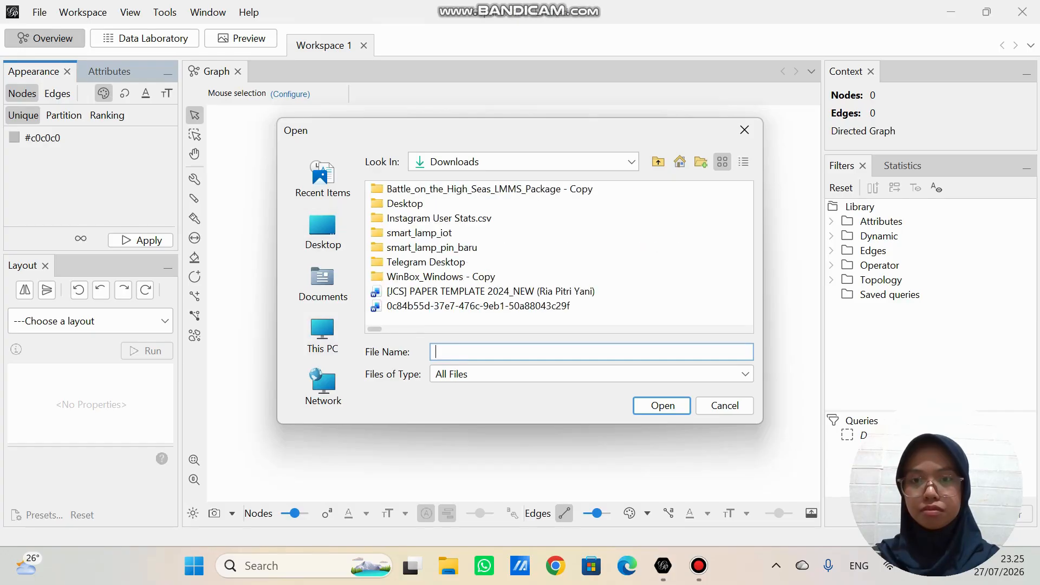
scroll(559, 254, down, 5)
scroll(558, 254, up, 1)
scroll(558, 255, down, 7)
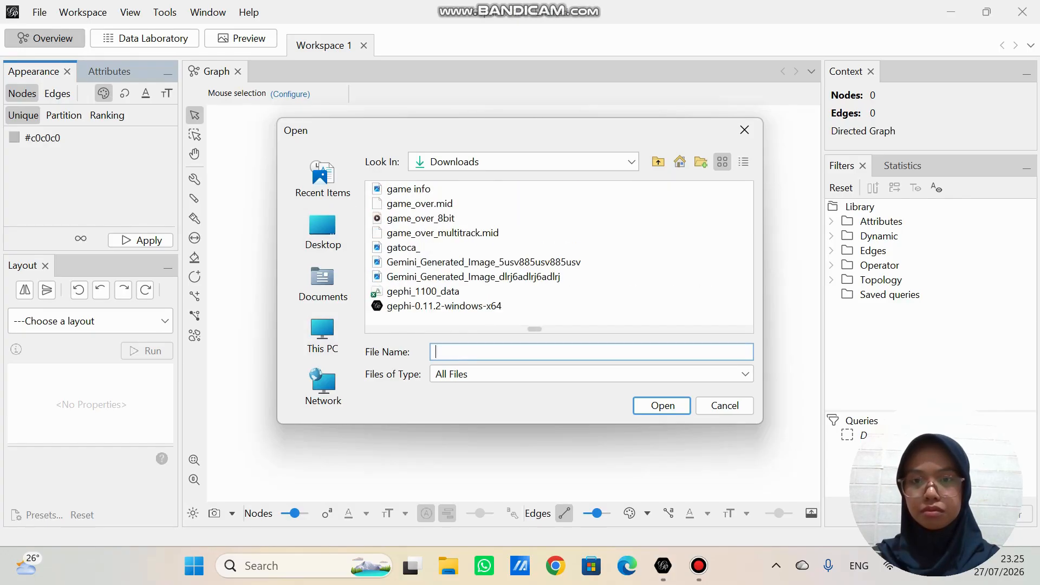
scroll(559, 254, up, 1)
scroll(559, 254, down, 4)
scroll(559, 255, up, 2)
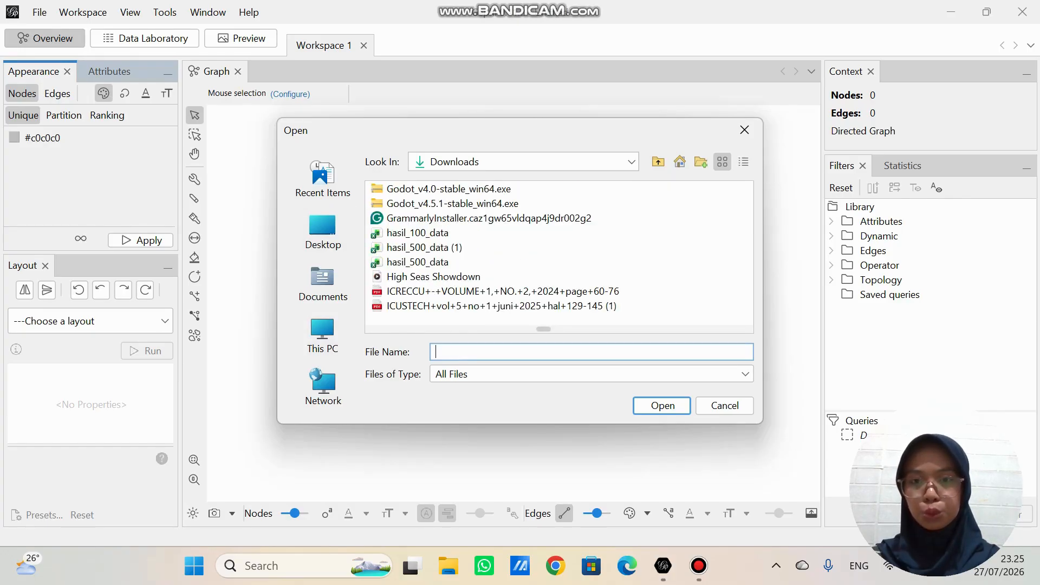
scroll(559, 255, up, 1)
click(422, 291)
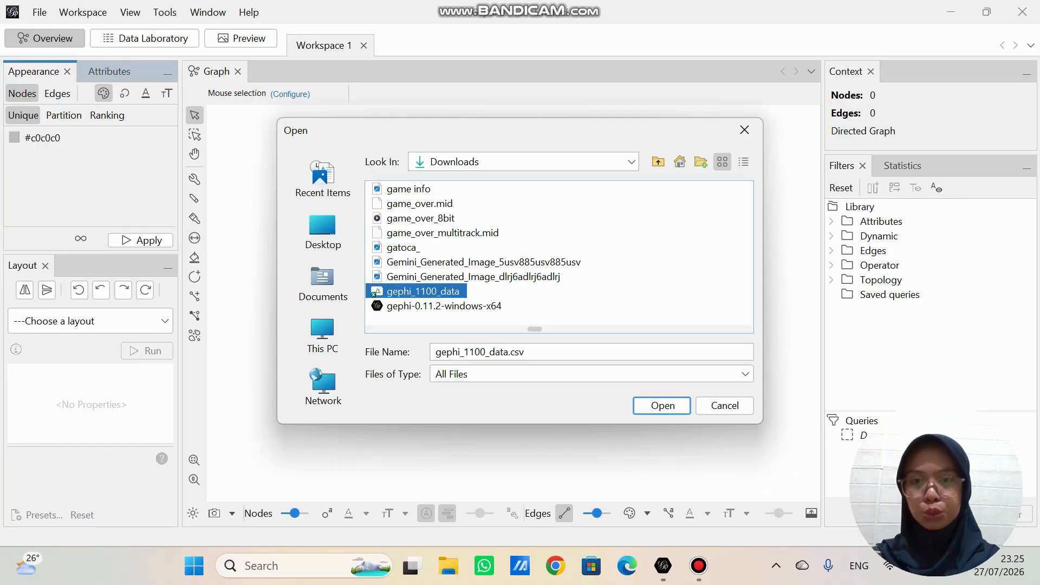
key(Return)
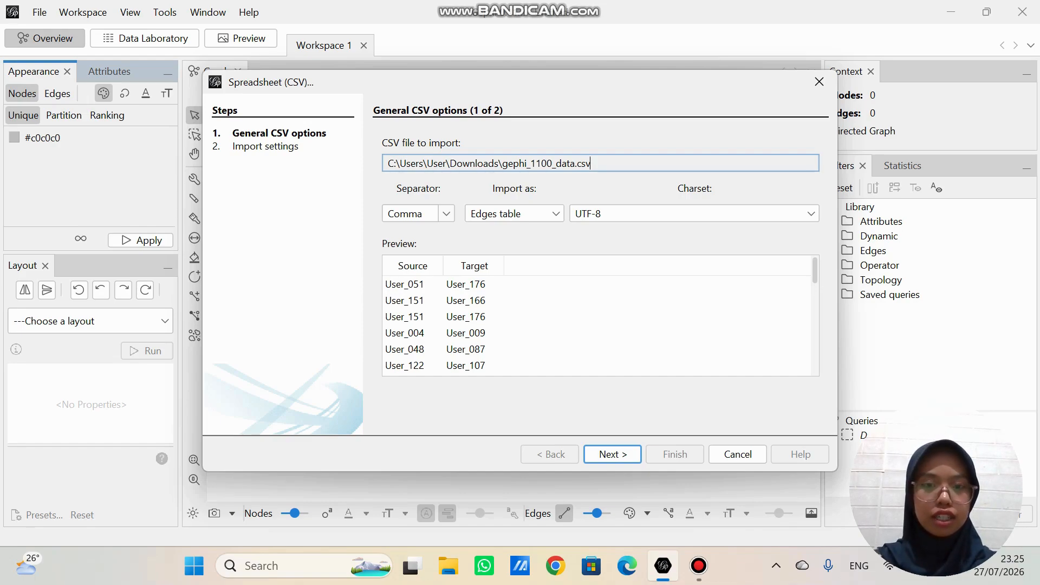
- Import the CSV as a comma-separated UTF-8 edges table with interval time representation, into a new workspace as a directed graph
key(Return)
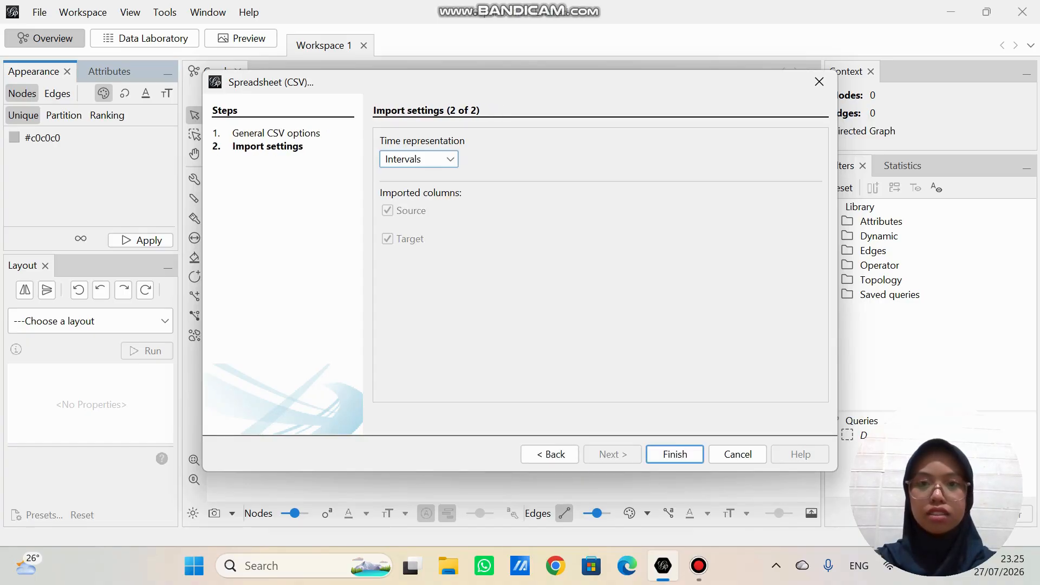
key(Return)
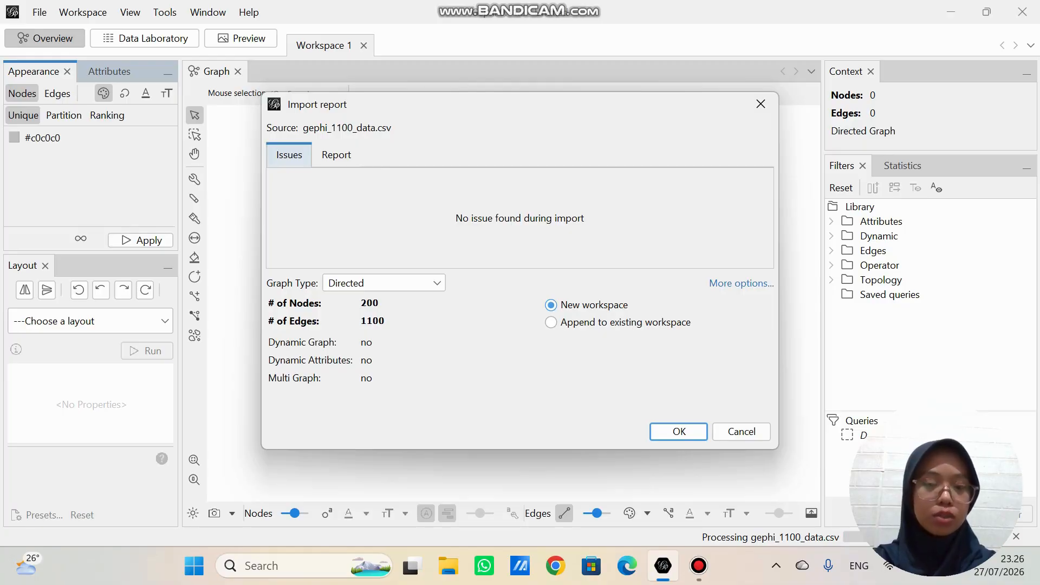
key(Return)
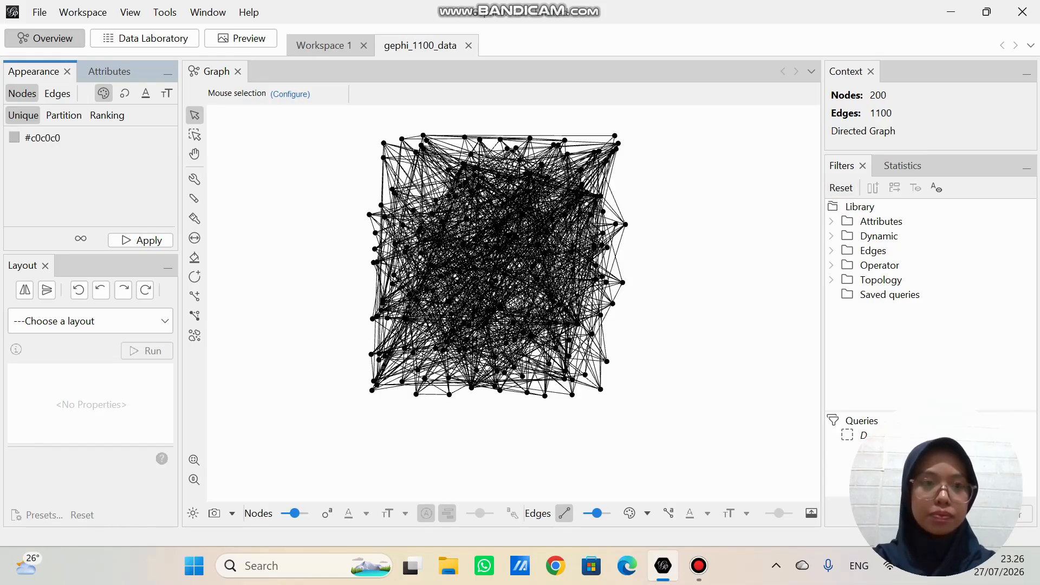
- Run the Average Degree statistic on the network, look through the degree report and close it
click(903, 165)
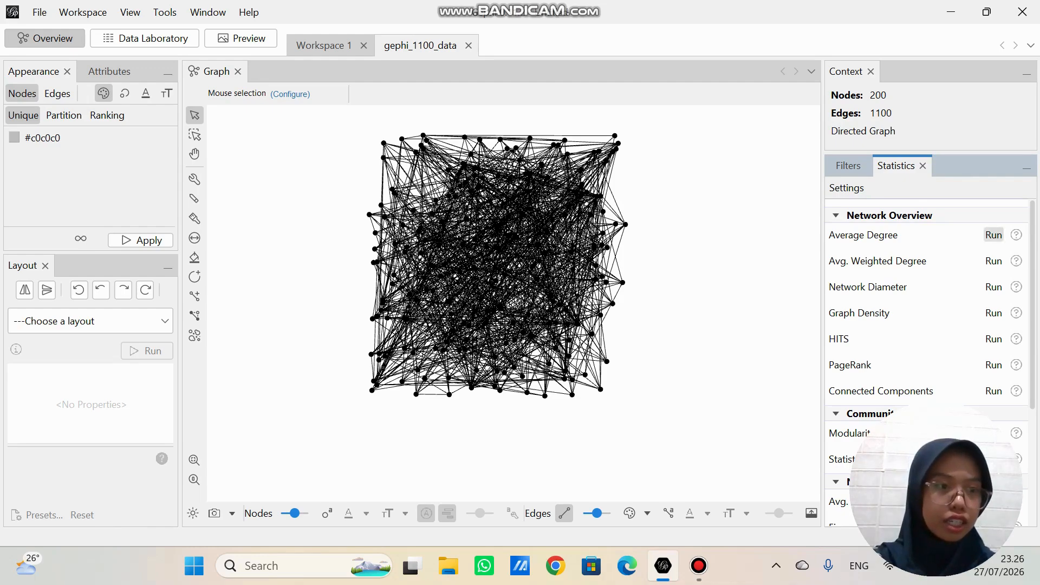
click(993, 234)
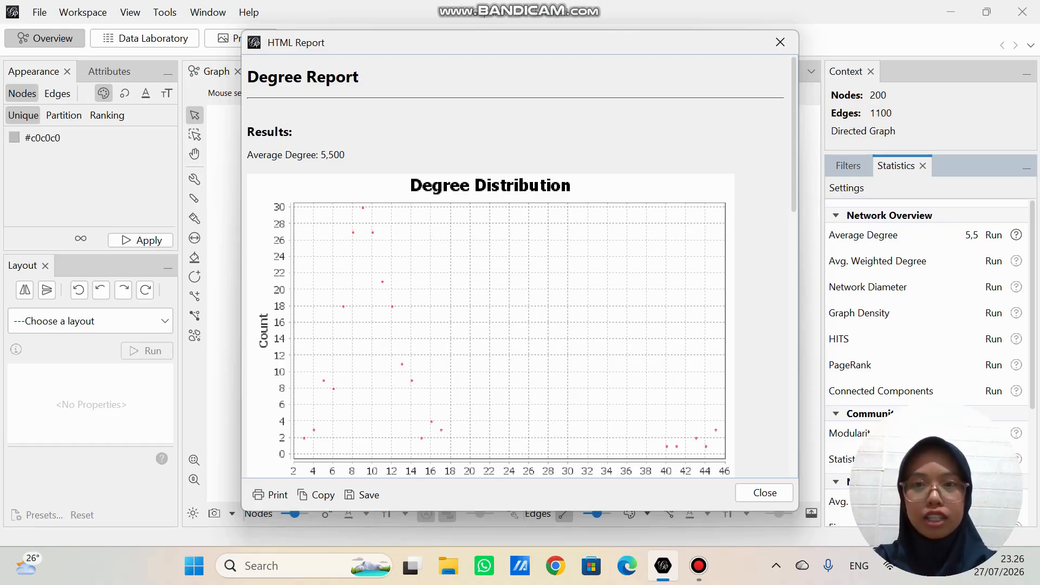
scroll(515, 266, down, 6)
scroll(514, 266, up, 6)
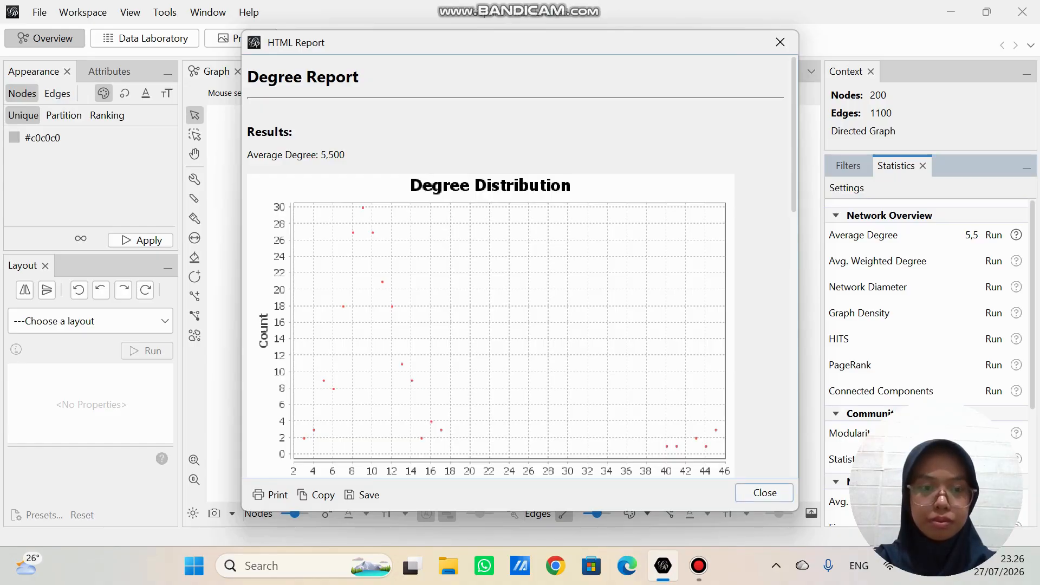
click(765, 492)
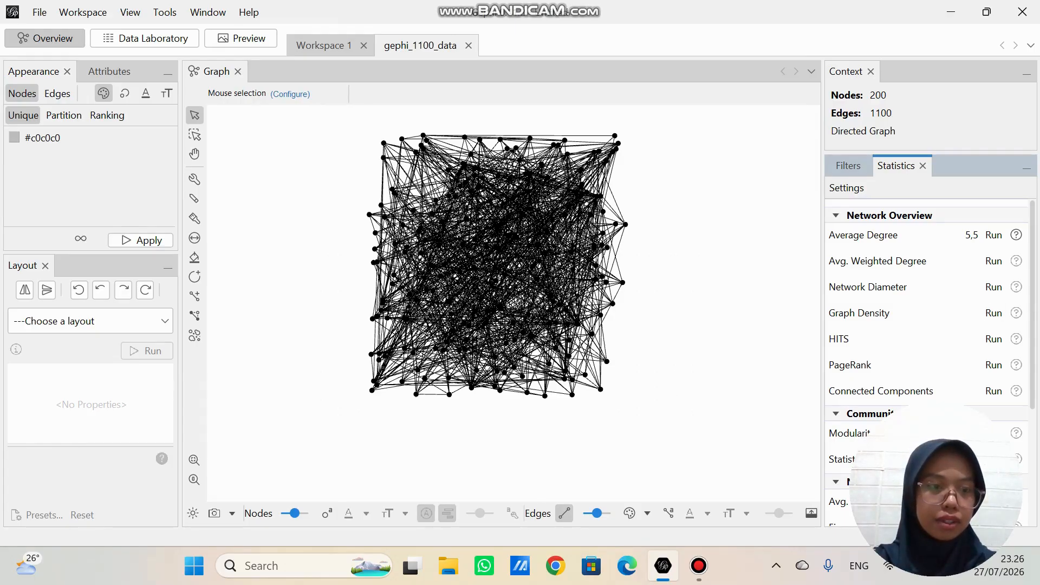
- Run the Graph Density statistic with the directed interpretation and close its report
click(993, 313)
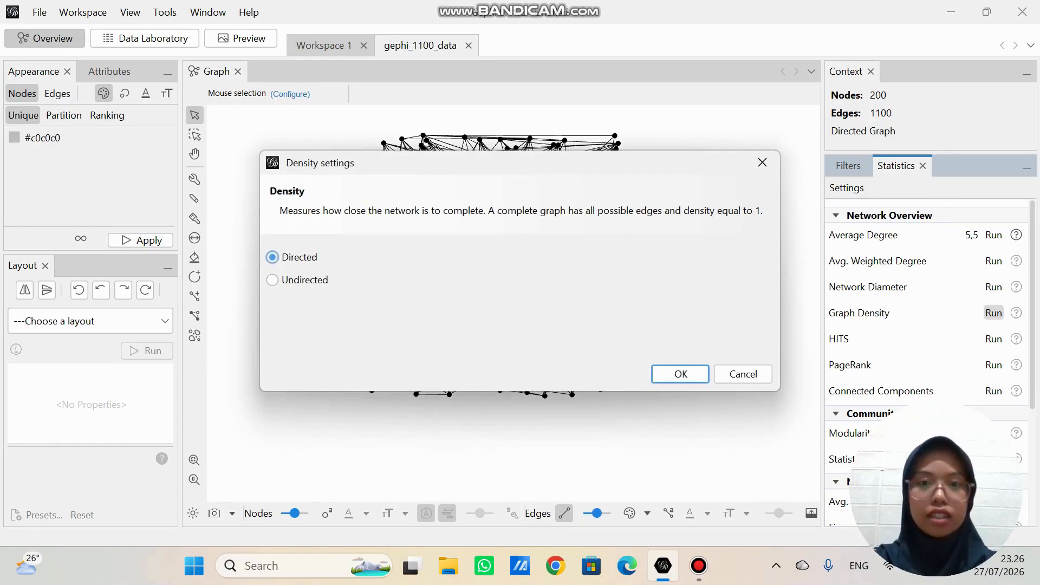
click(680, 373)
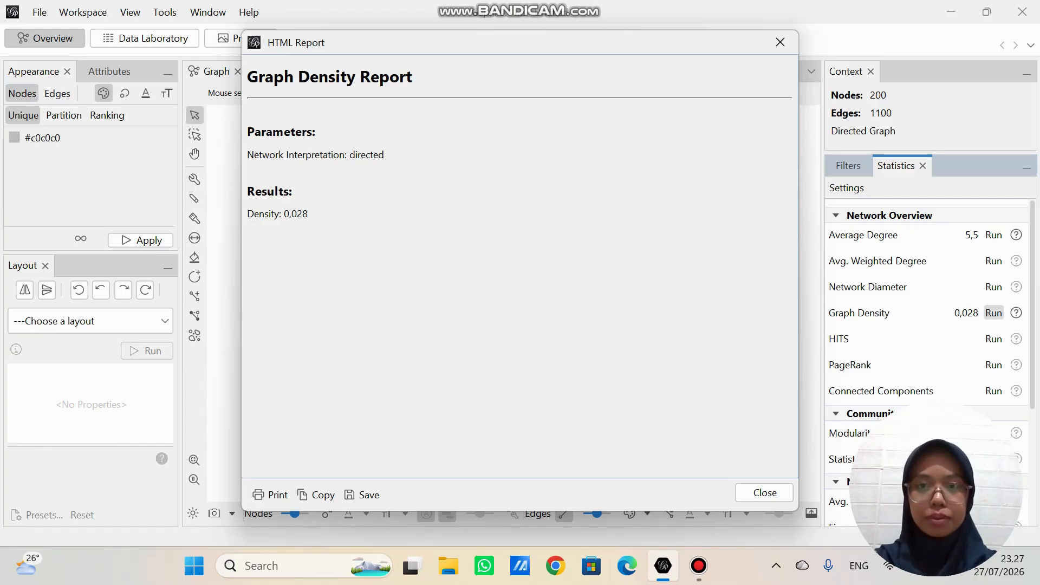
key(Return)
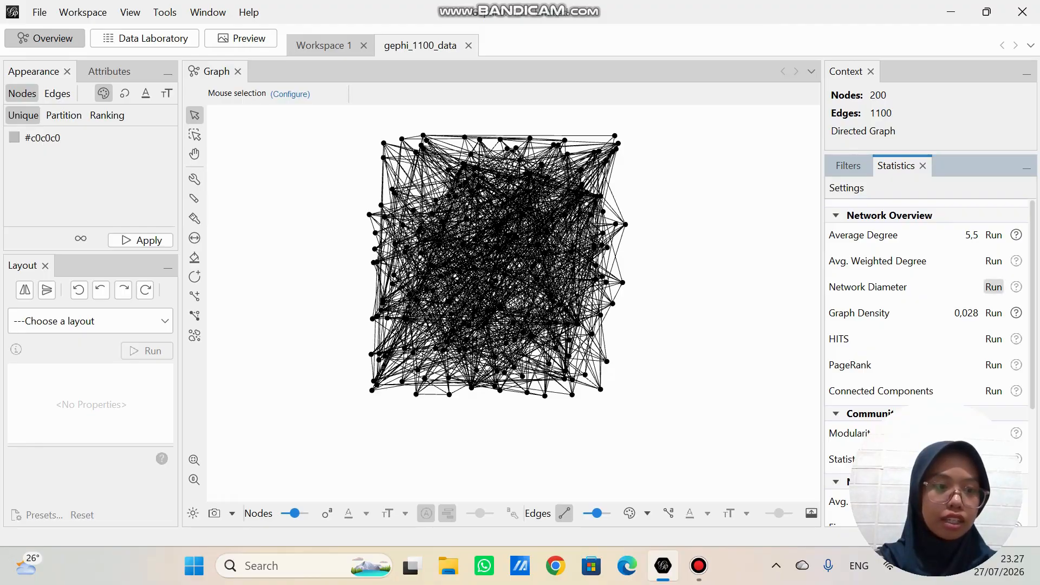
- Run the Network Diameter statistic as directed without normalized centralities, review the centrality distributions and close the report
click(993, 287)
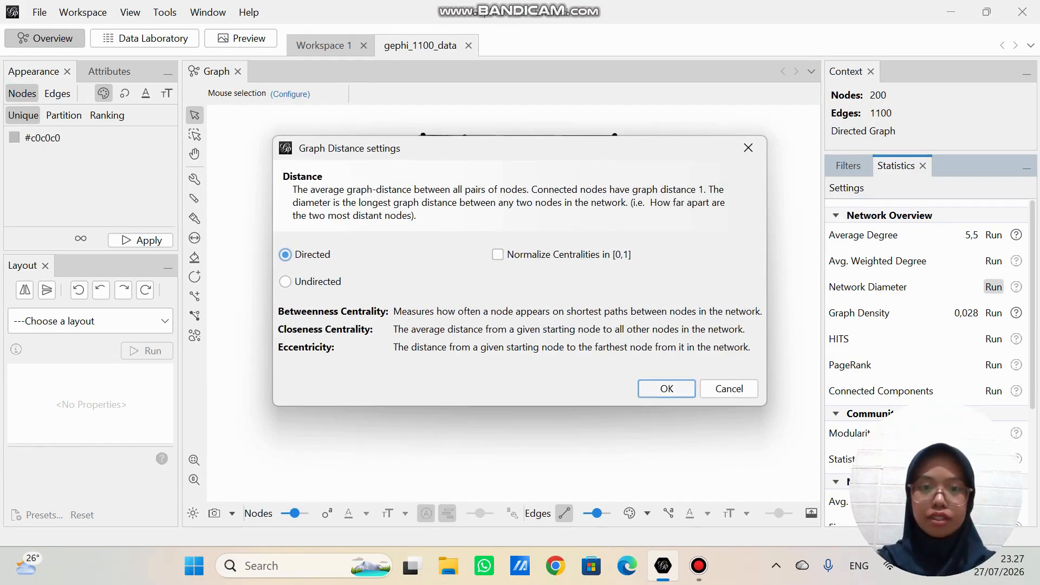
click(666, 388)
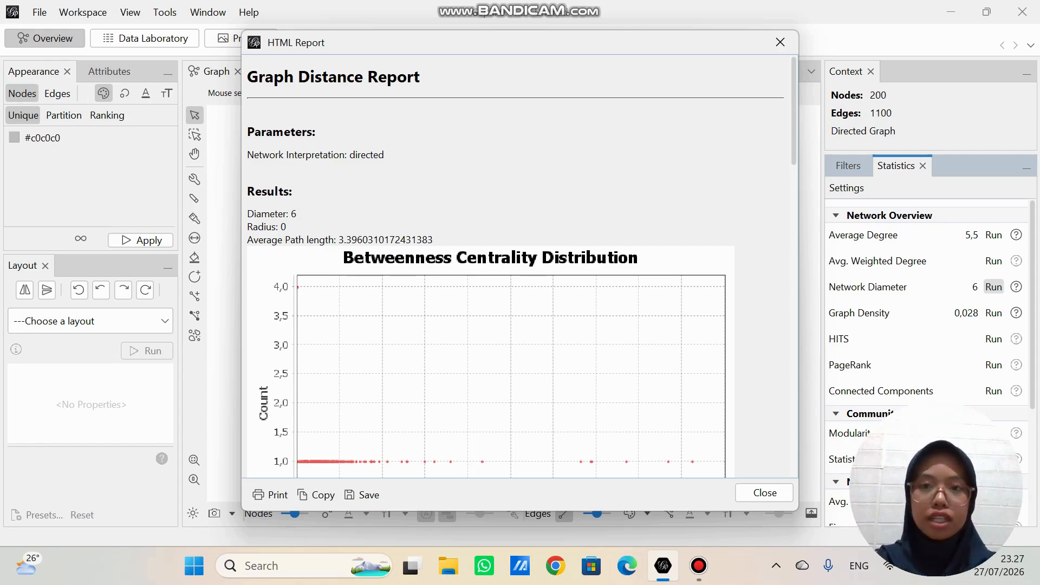
scroll(515, 271, down, 5)
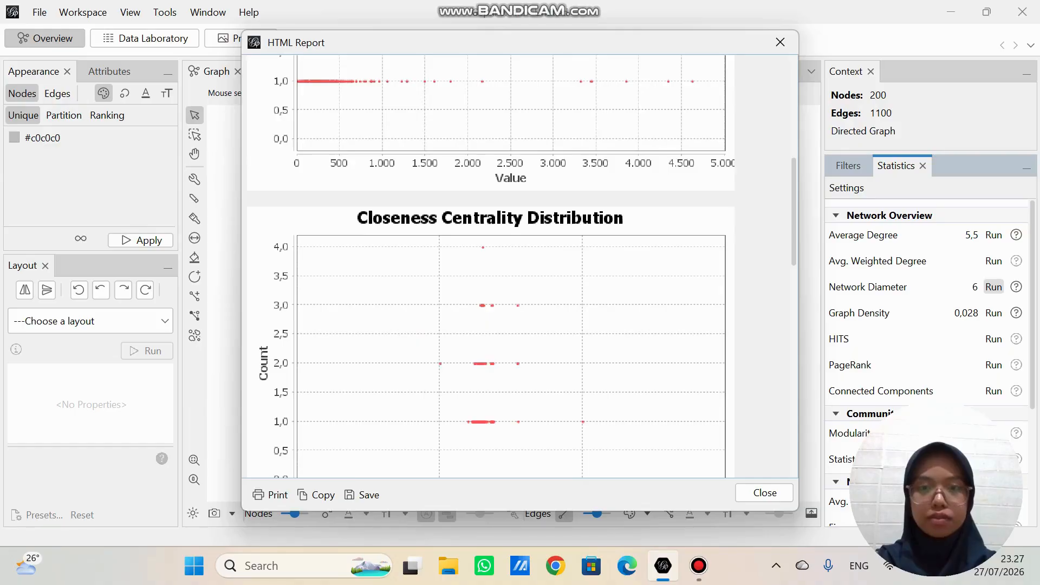
scroll(514, 271, up, 5)
click(780, 42)
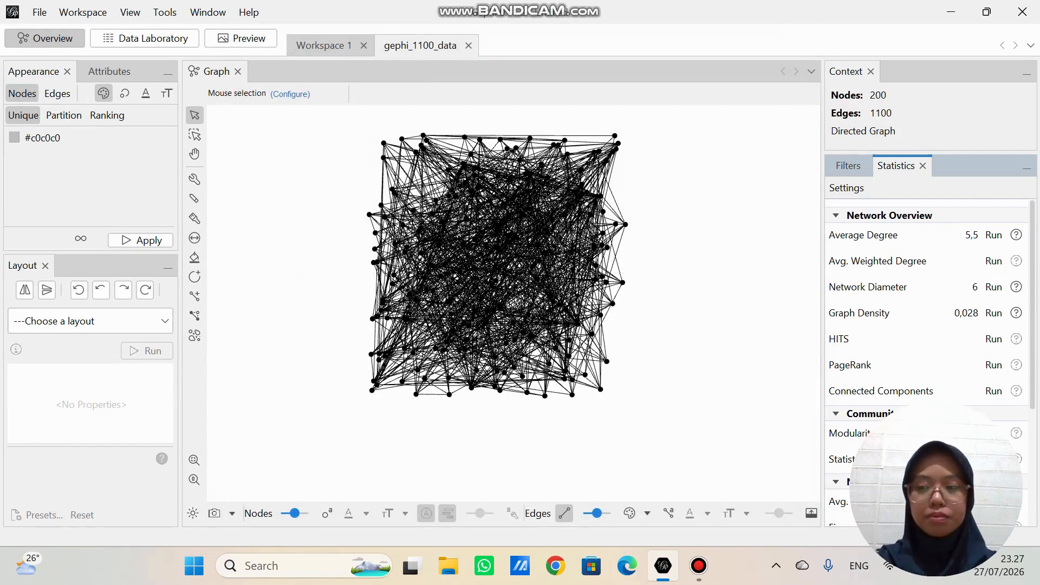
- Run Modularity community detection with randomize and edge weights on, resolution 1.0 and classes starting at 0, then close the report
scroll(926, 352, down, 3)
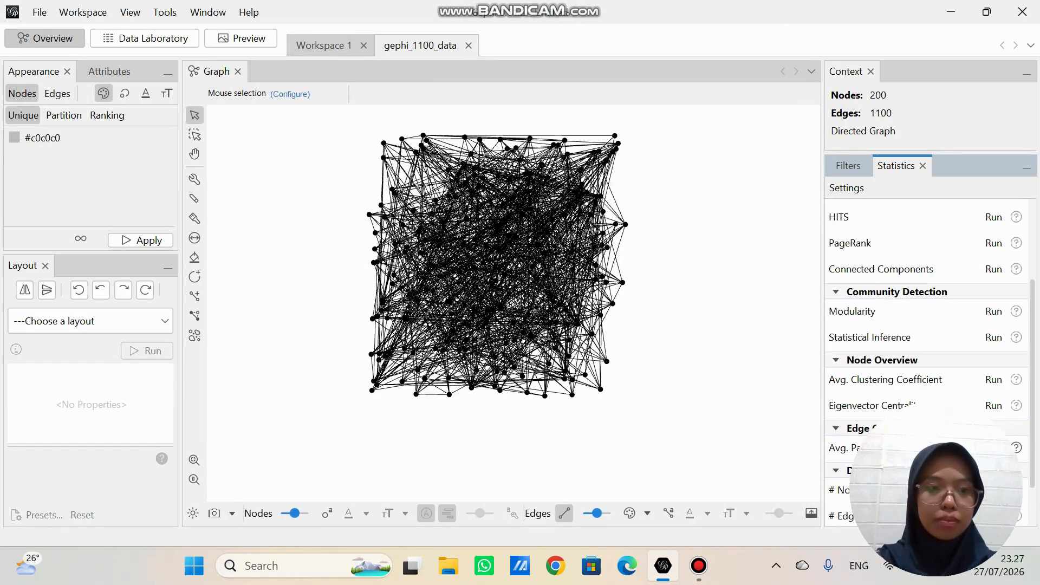
click(993, 311)
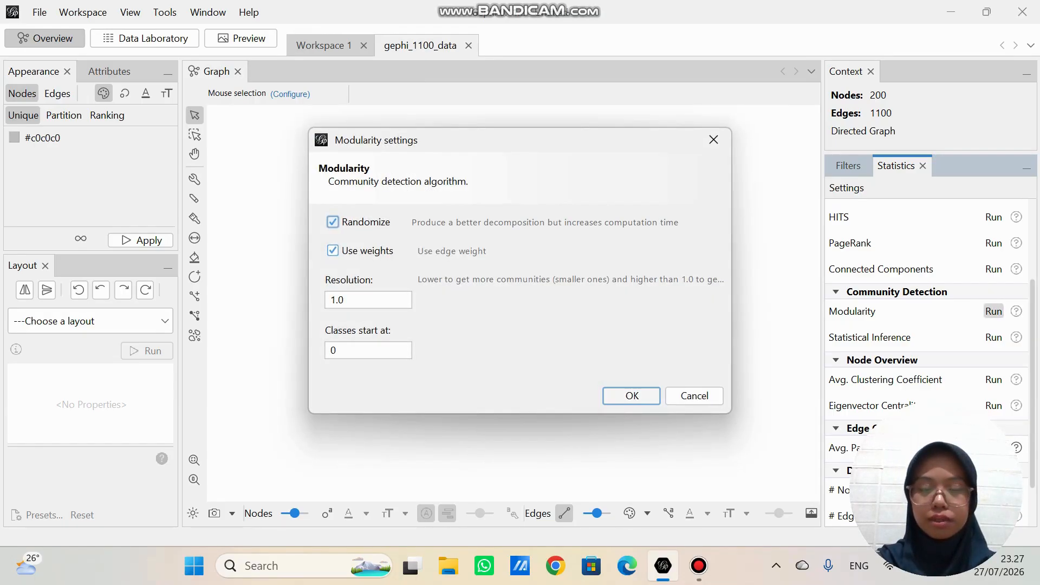
key(Return)
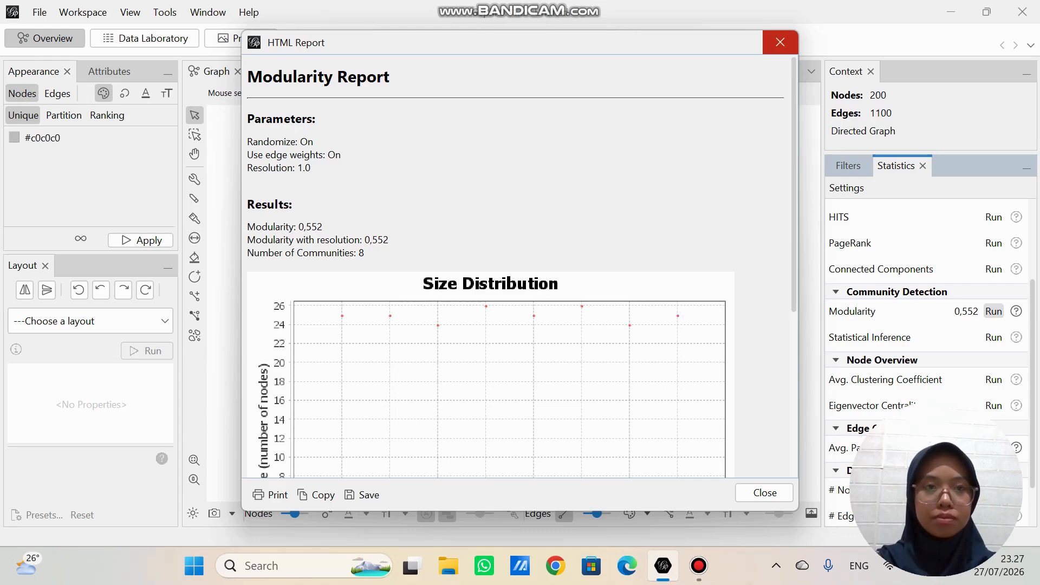
click(765, 492)
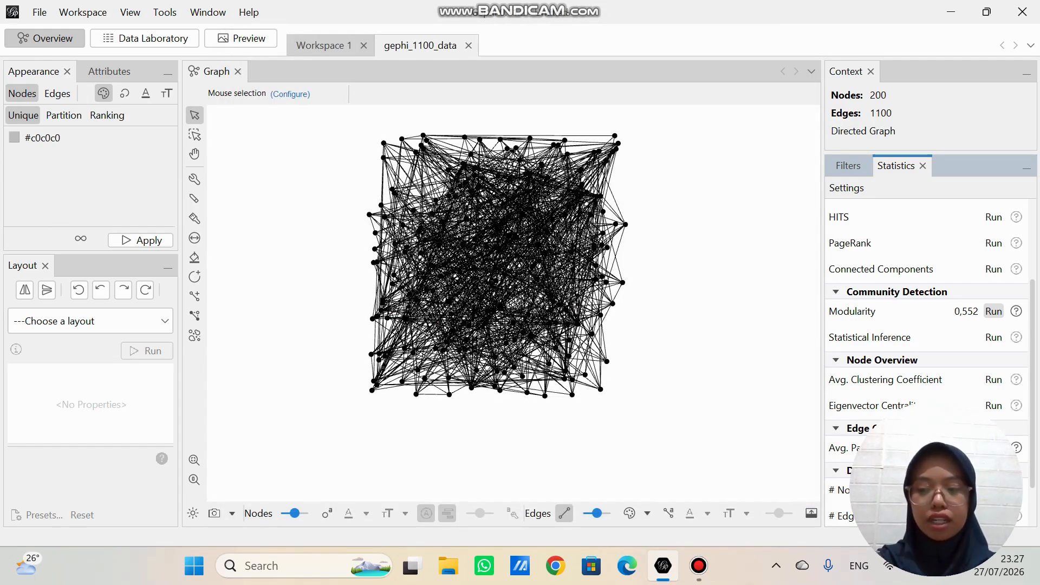
- Run Eigenvector Centrality as directed with 100 iterations and close its report
scroll(926, 325, down, 2)
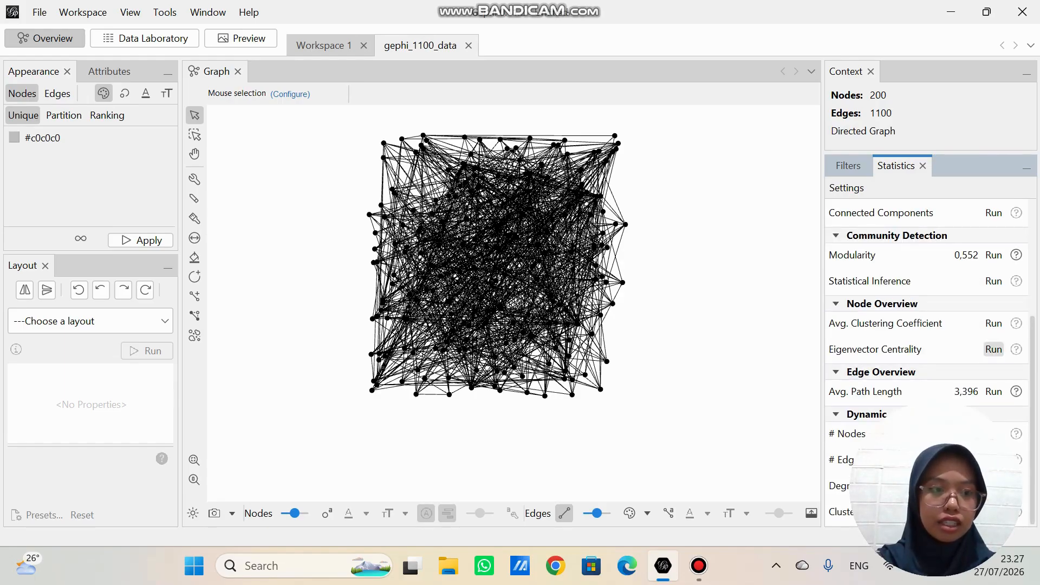
click(993, 349)
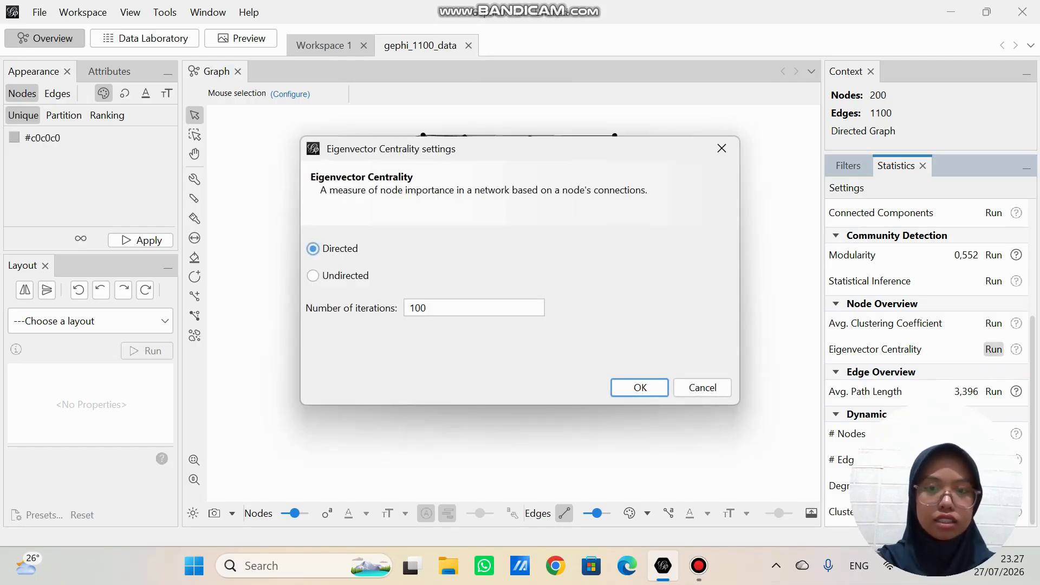
click(639, 387)
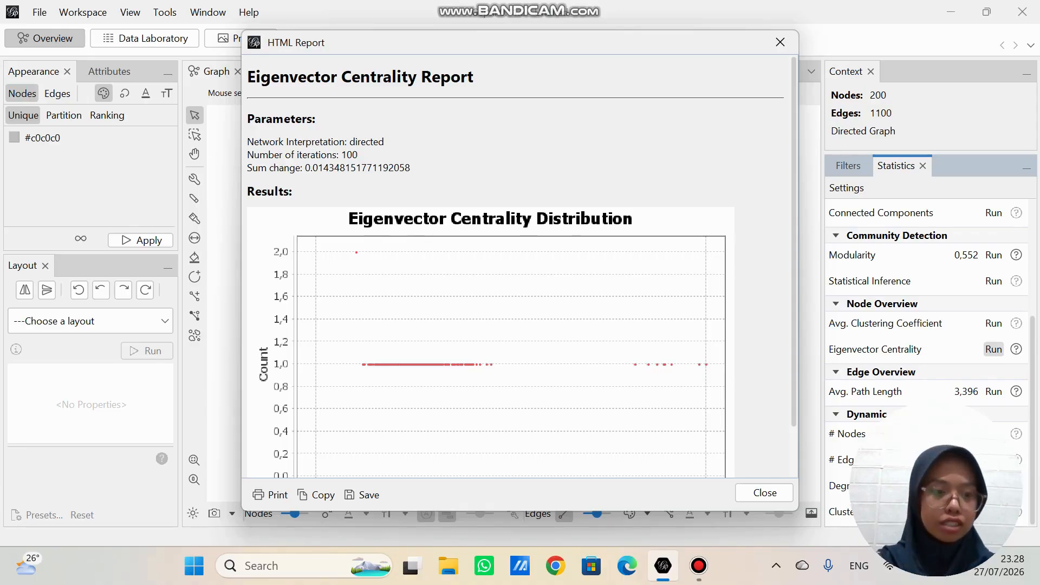
click(764, 492)
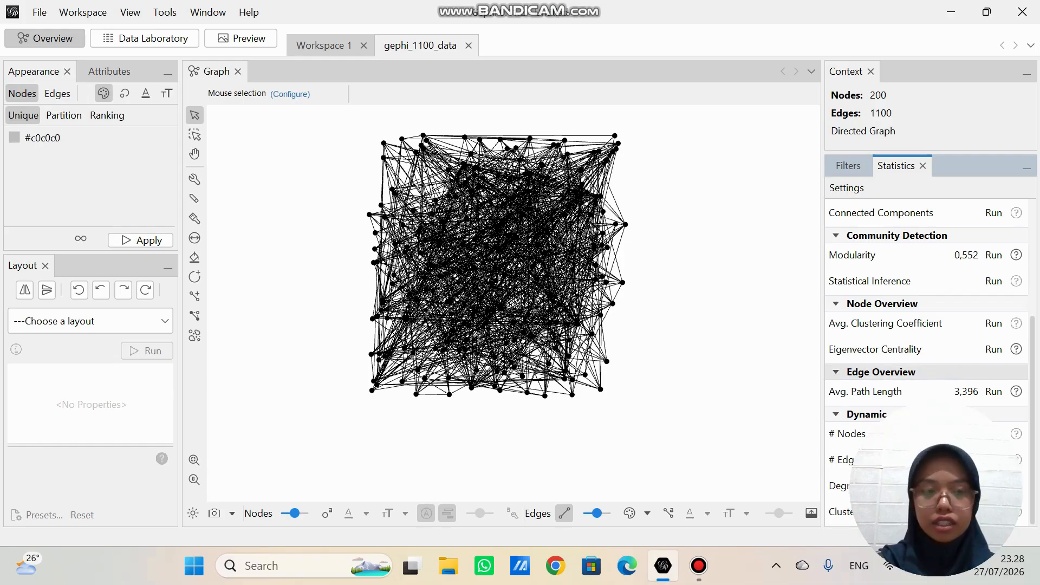
- Run PageRank as directed with probability 0.85, epsilon 0.001 and no edge weight, then look through the report and close it
scroll(926, 352, up, 3)
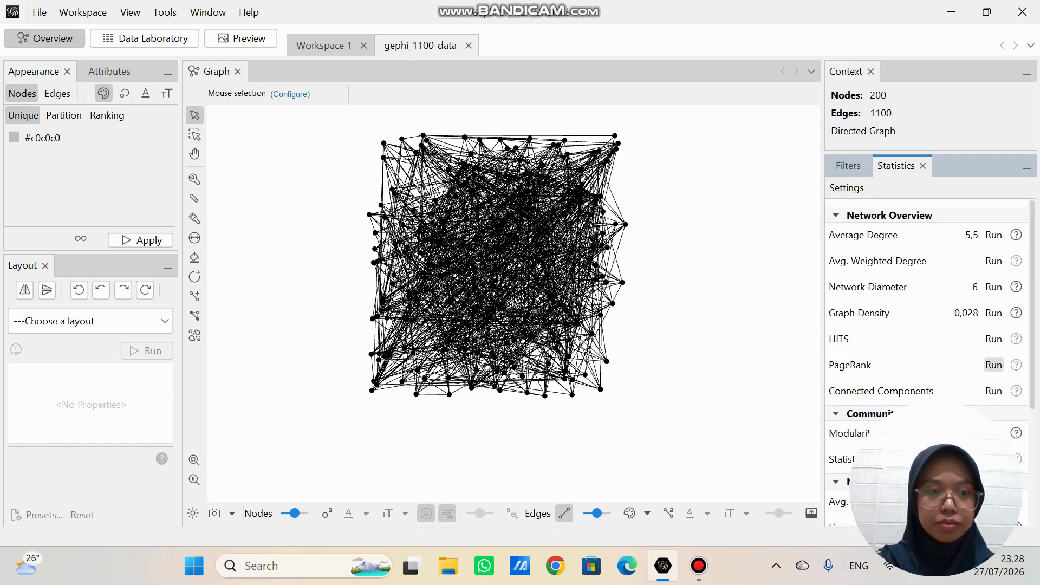
click(993, 364)
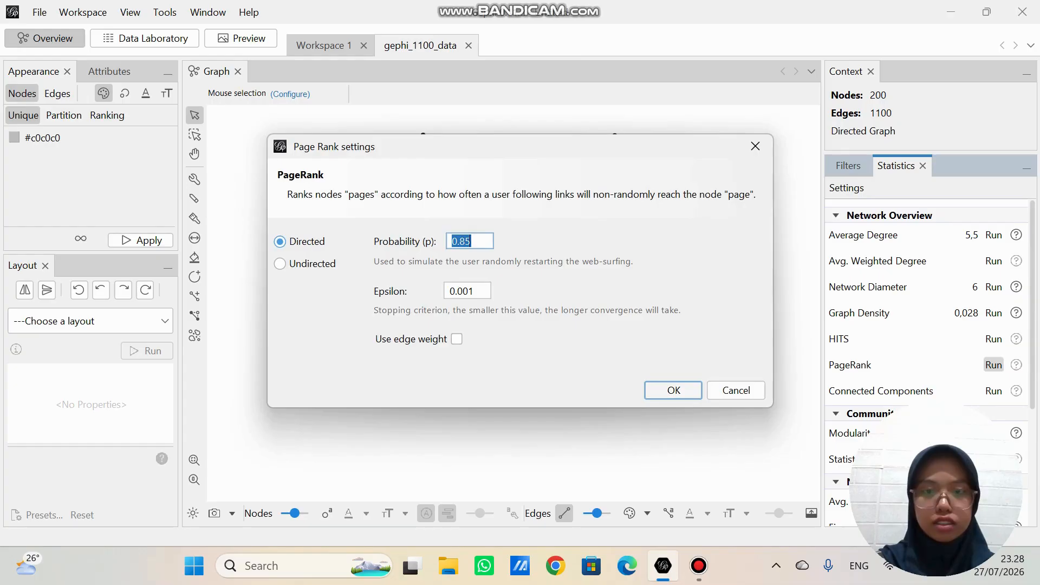
click(673, 390)
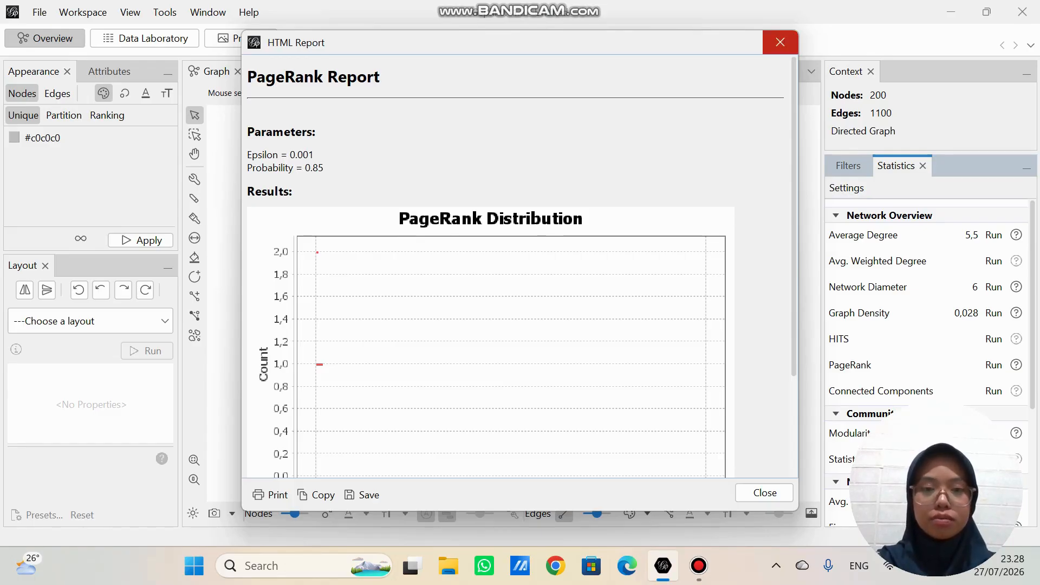
scroll(758, 325, down, 3)
click(764, 493)
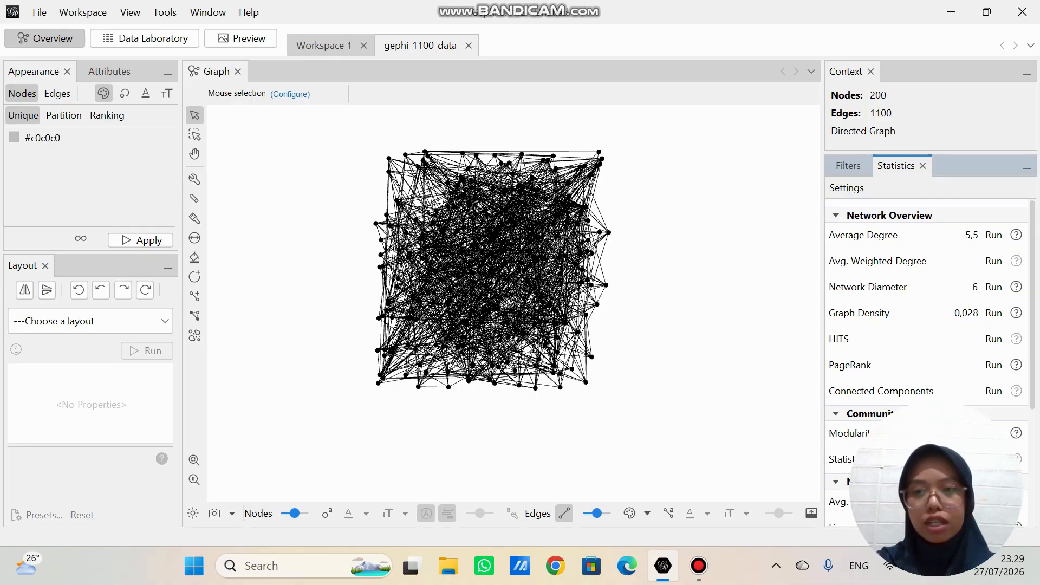
- Lay out the graph with ForceAtlas 2 and stop the layout once the nodes have settled into clusters
click(90, 321)
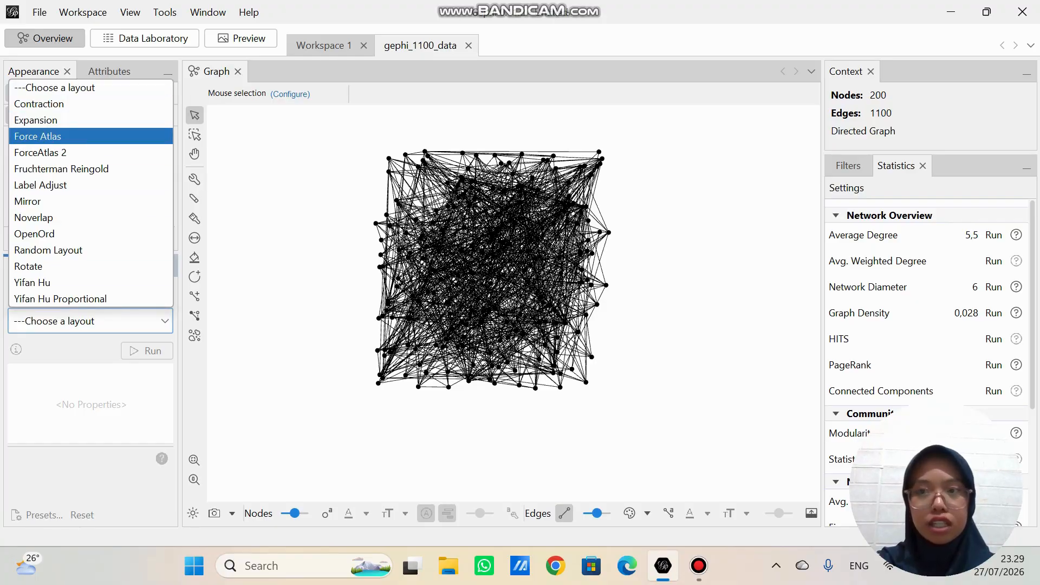
click(37, 152)
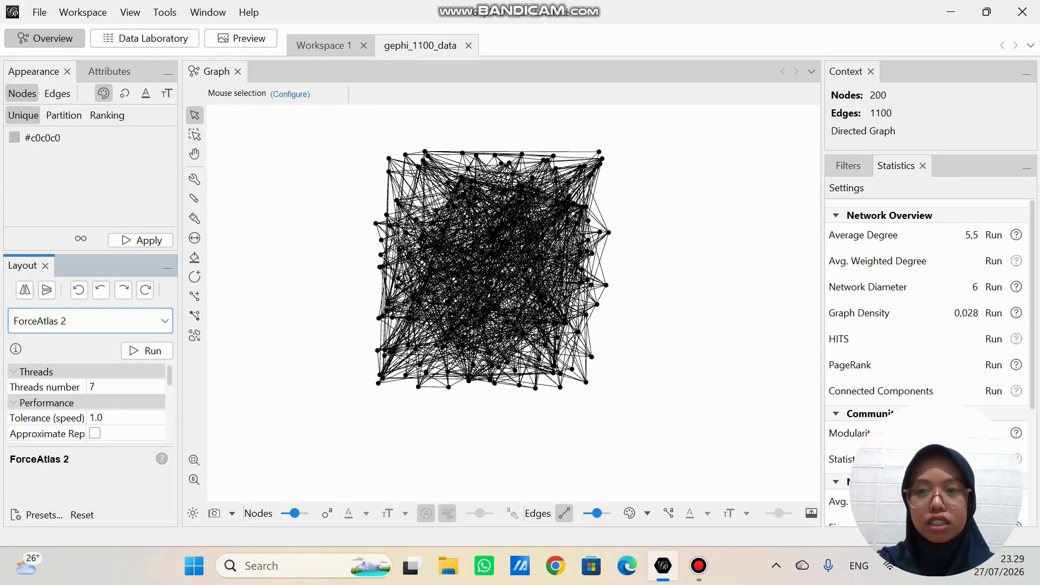
click(145, 351)
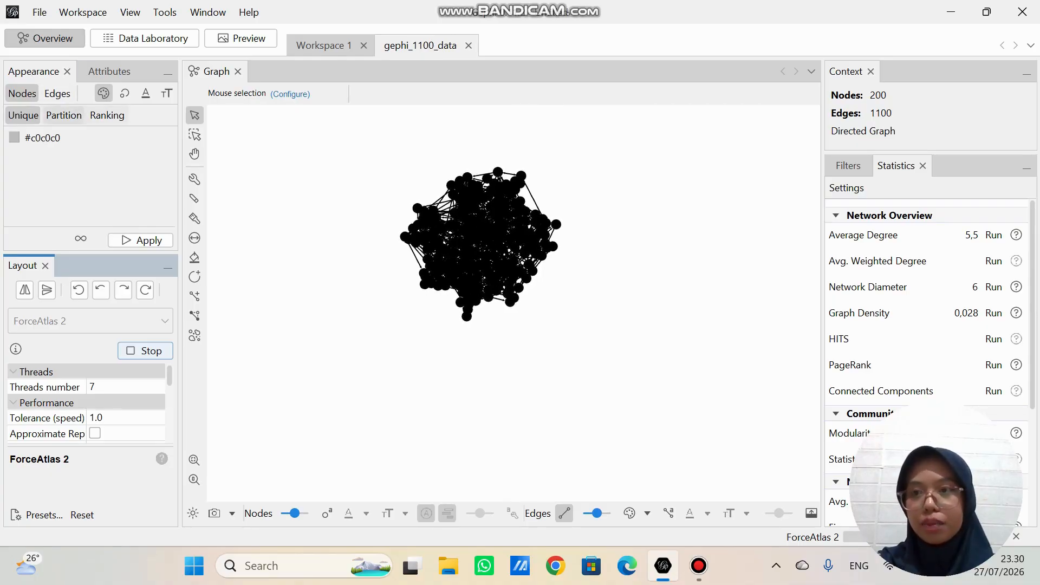
click(64, 115)
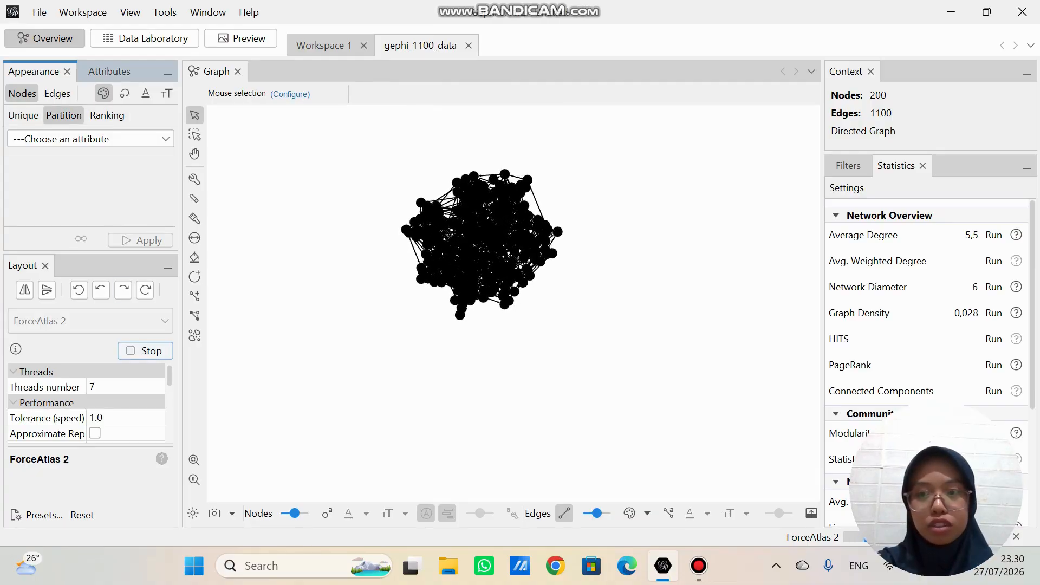
click(145, 351)
- Colour the nodes by the Modularity Class partition and look through the list of community colours and shares
click(91, 139)
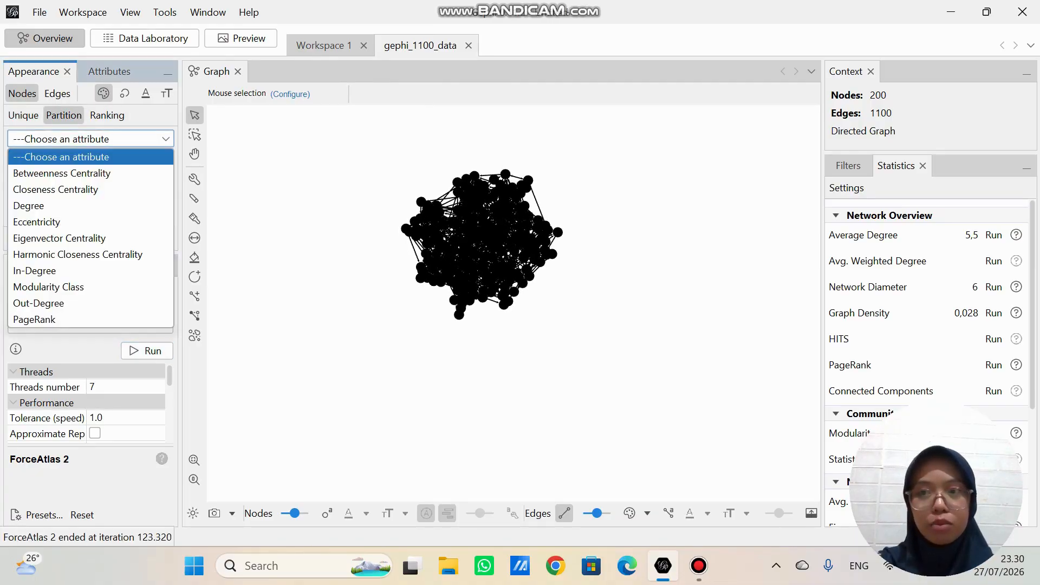
key(Up)
key(Up)
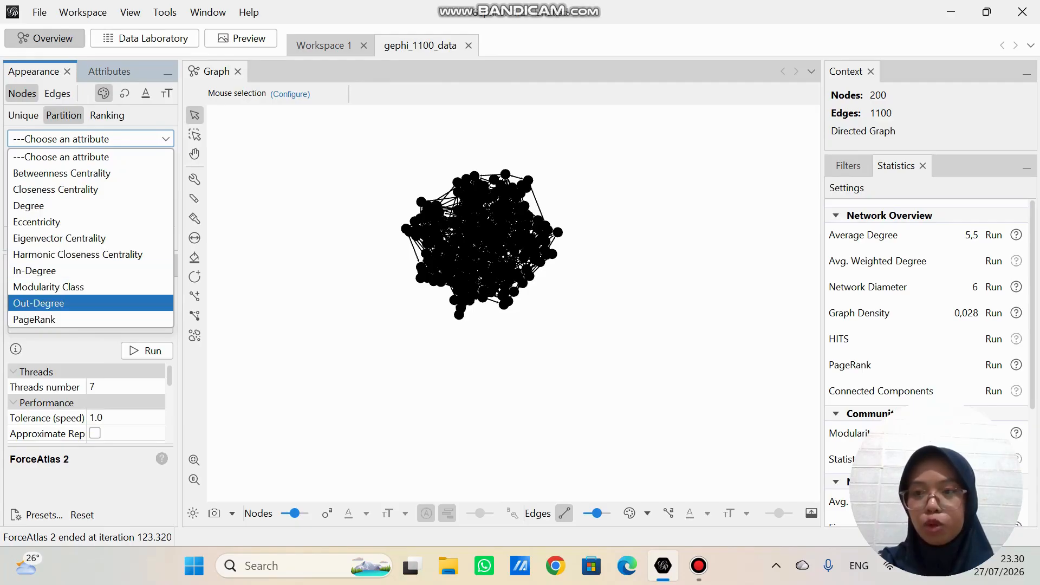
key(Return)
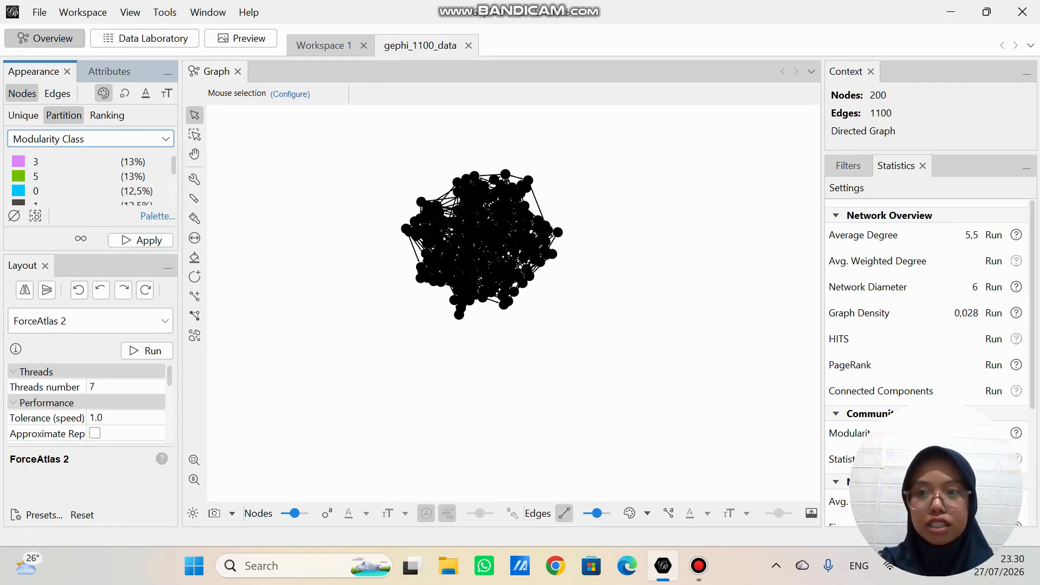
click(142, 241)
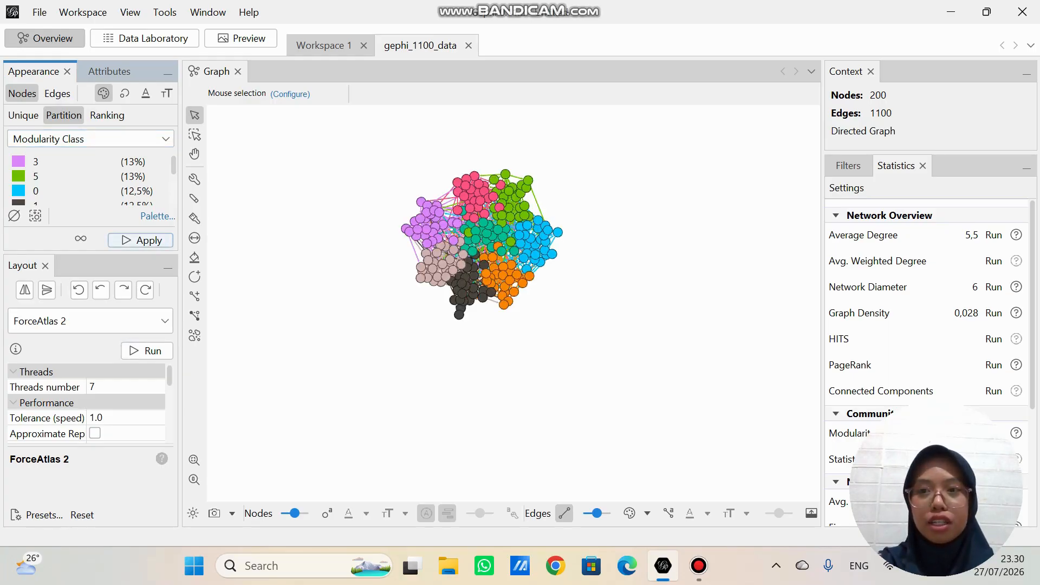
scroll(86, 195, down, 3)
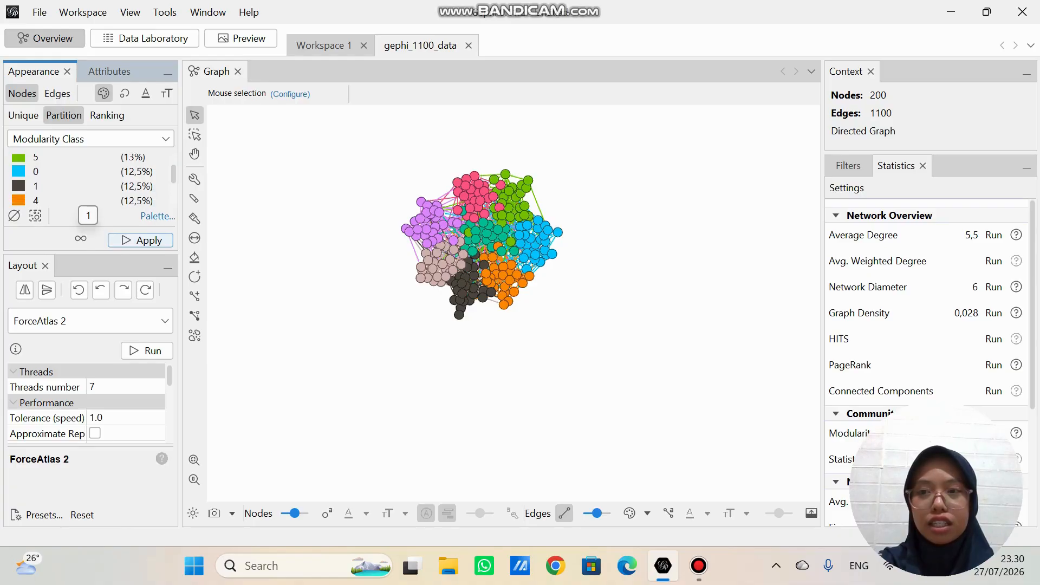
scroll(87, 185, down, 4)
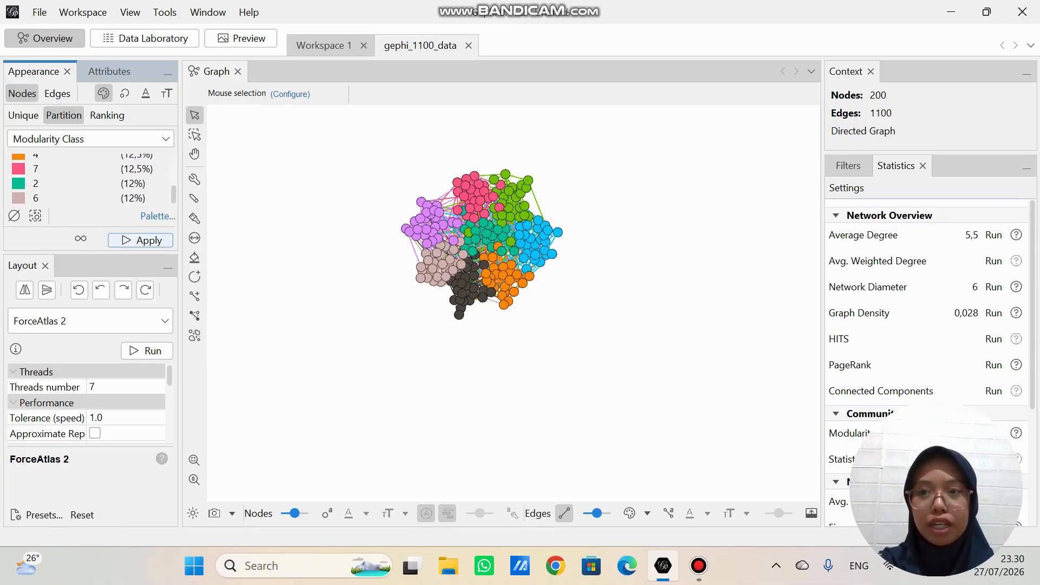
scroll(87, 181, up, 4)
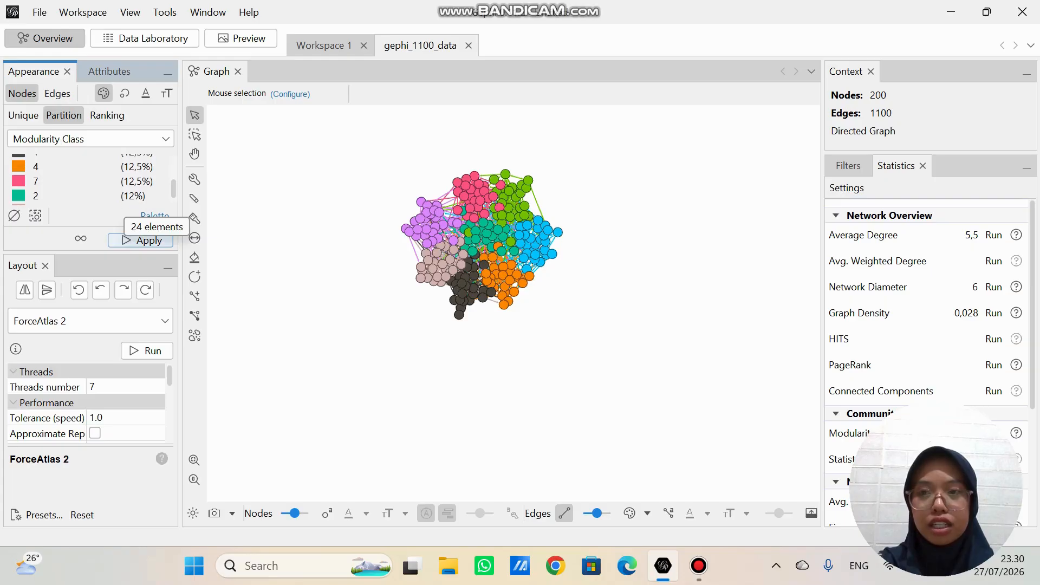
scroll(86, 178, up, 1)
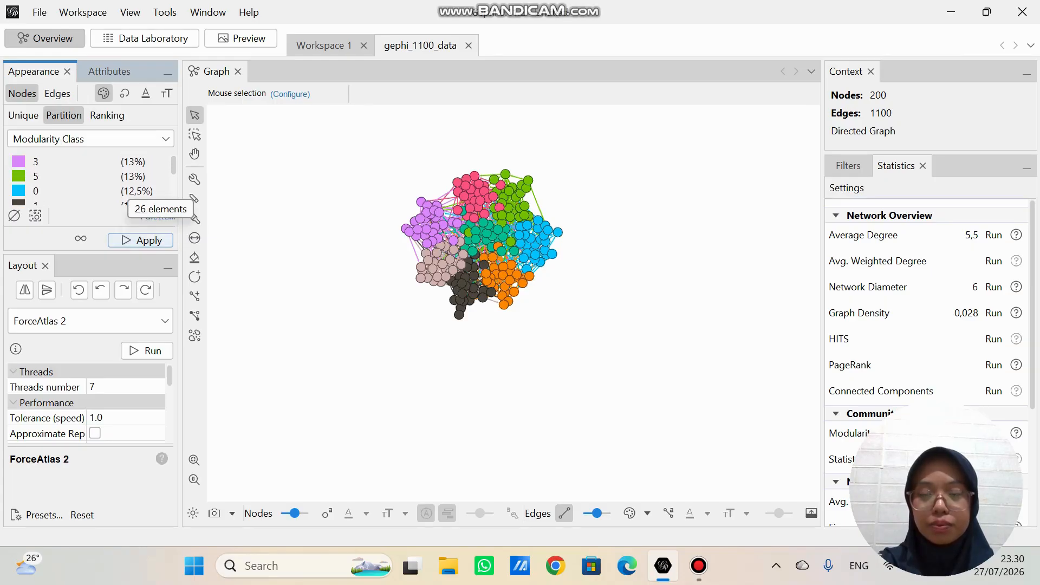
click(141, 240)
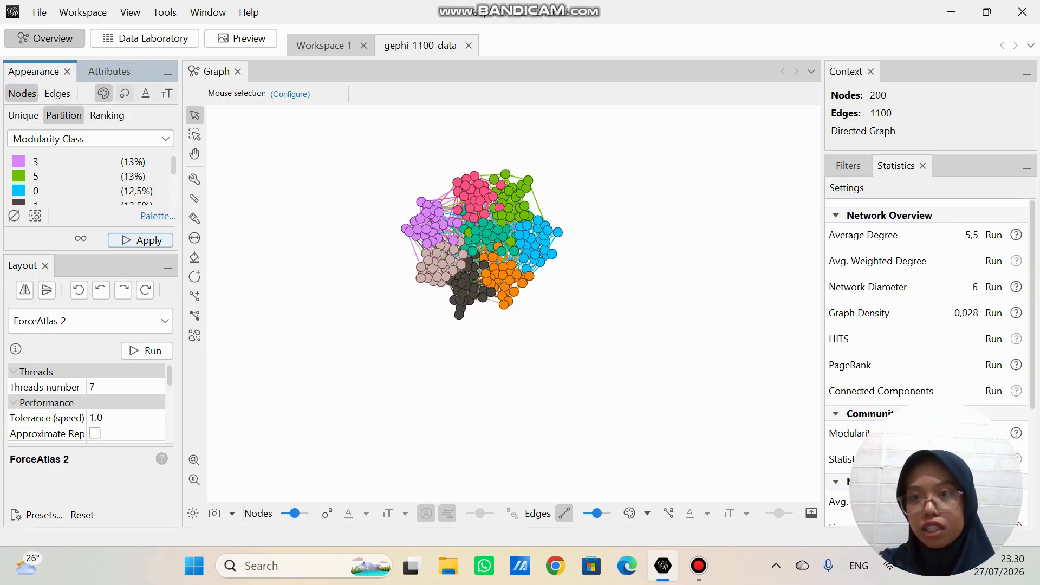
- Size the nodes by an Eigenvector Centrality ranking with a minimum size of 1
click(124, 93)
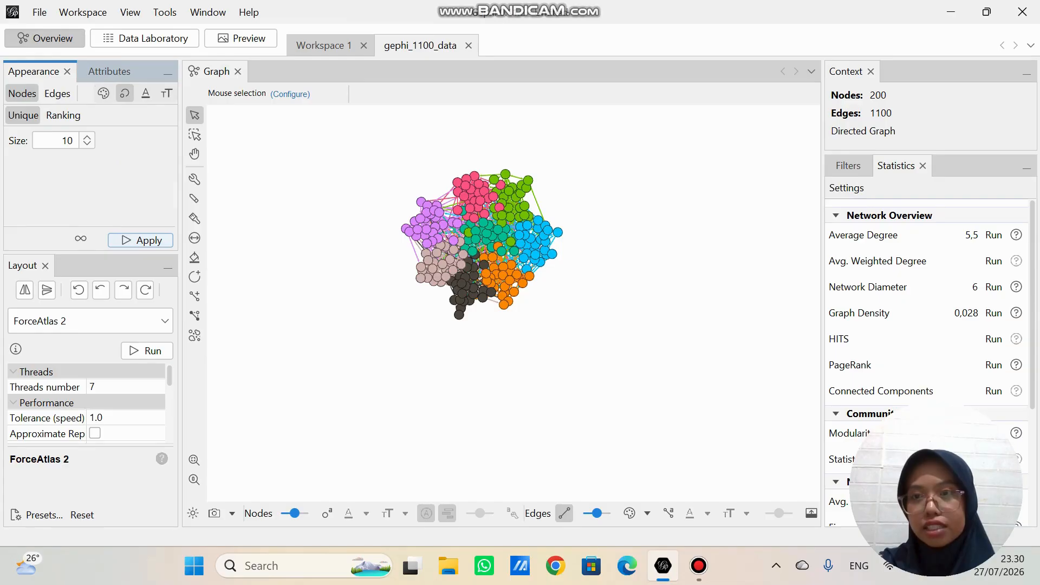
click(62, 115)
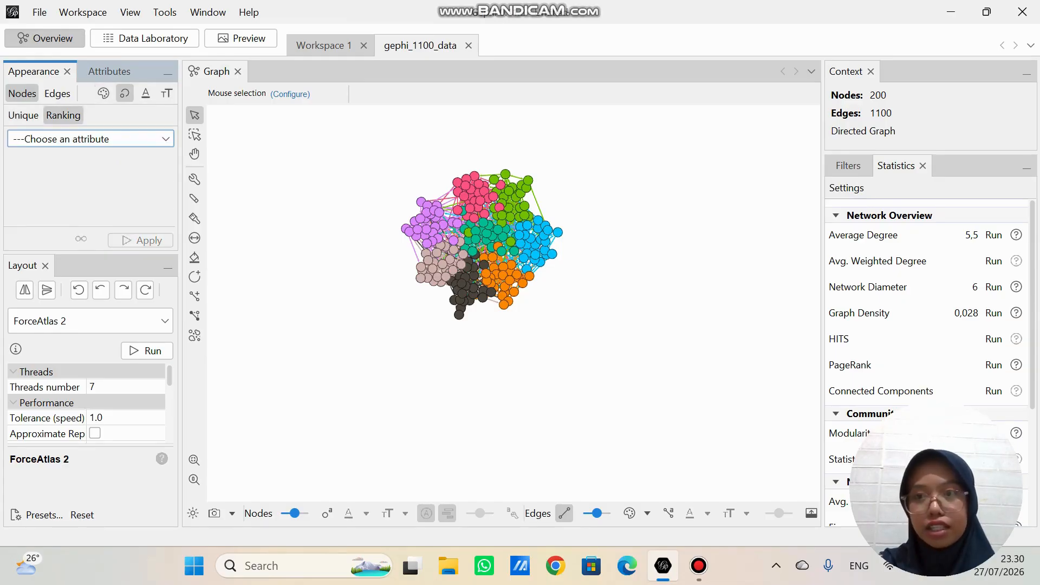
click(90, 139)
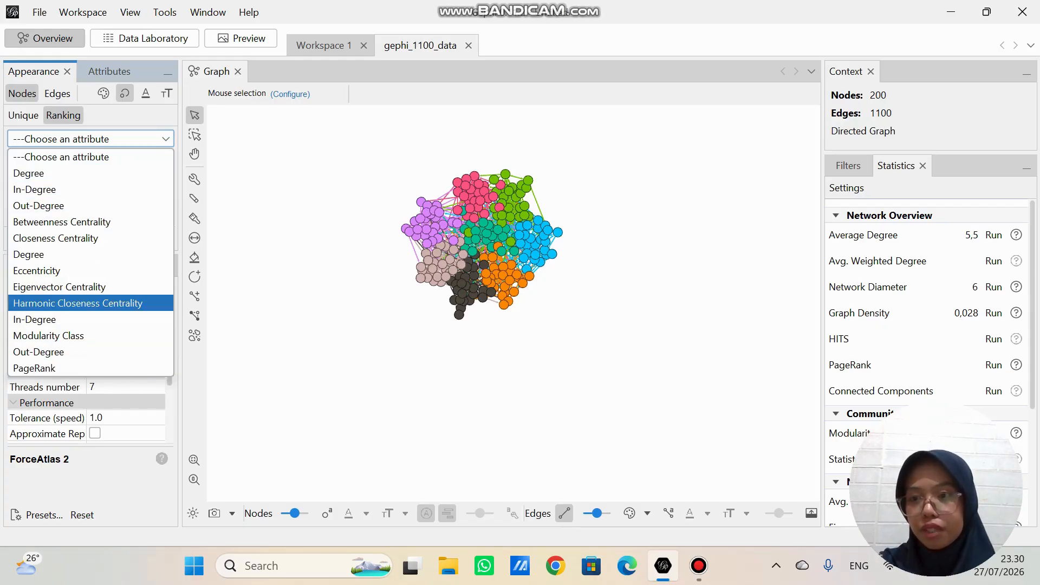
click(59, 286)
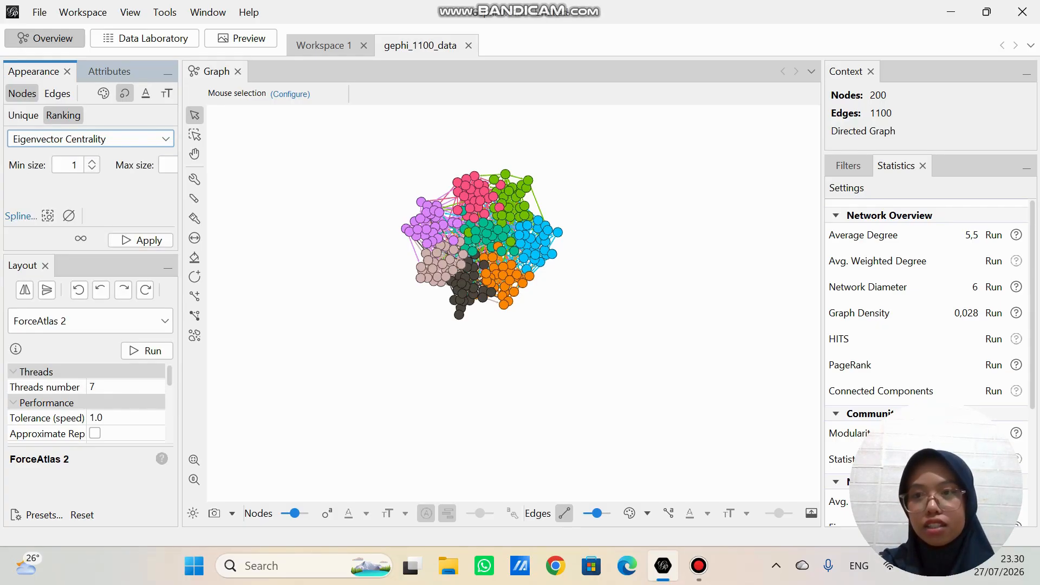
click(141, 240)
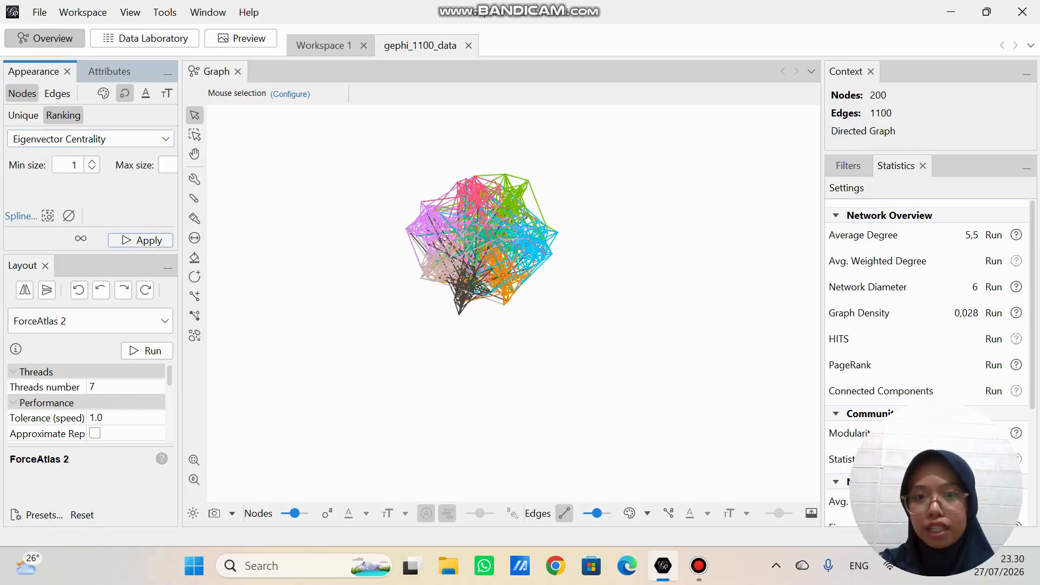
- Examine the largest nodes and their links to the other communities up close, and return to the whole graph
scroll(452, 231, up, 10)
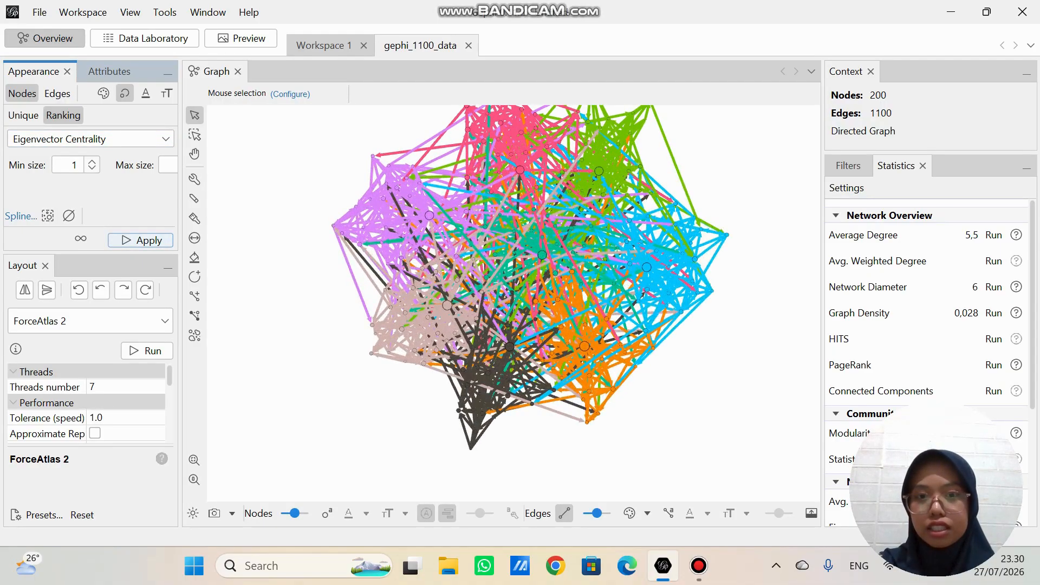
scroll(448, 311, up, 10)
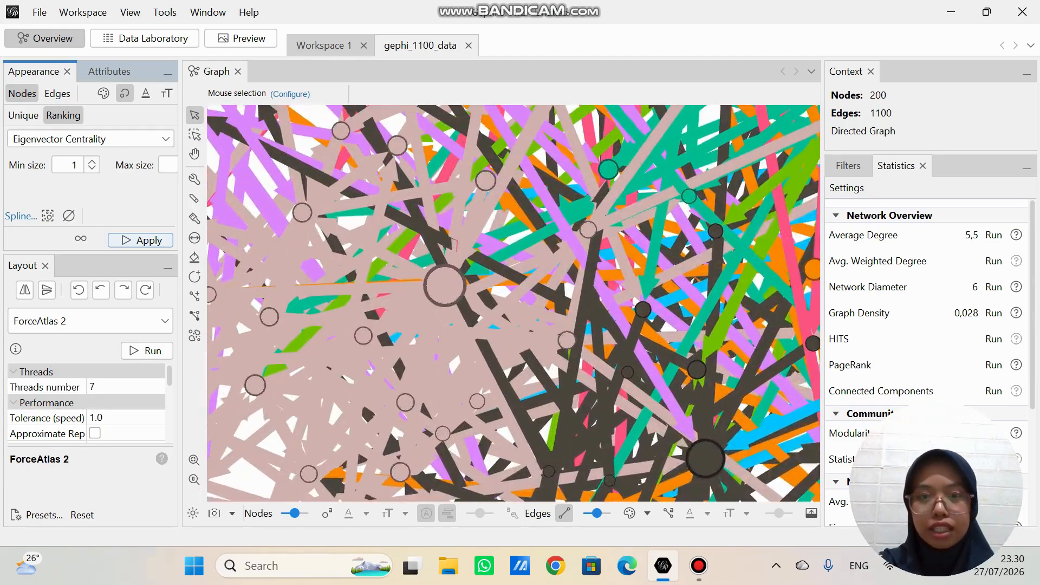
scroll(444, 280, down, 8)
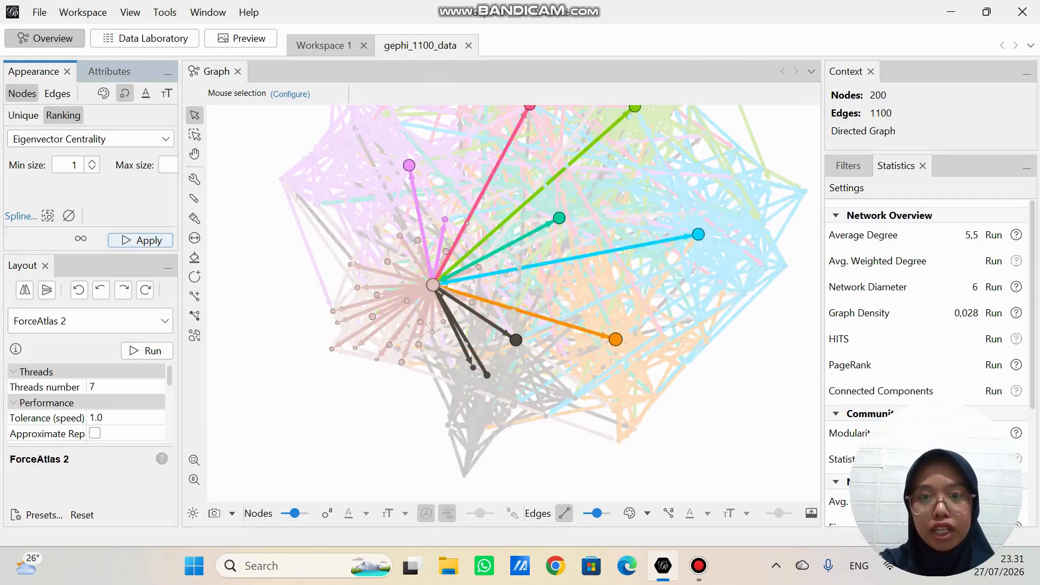
scroll(433, 283, down, 1)
scroll(434, 287, up, 4)
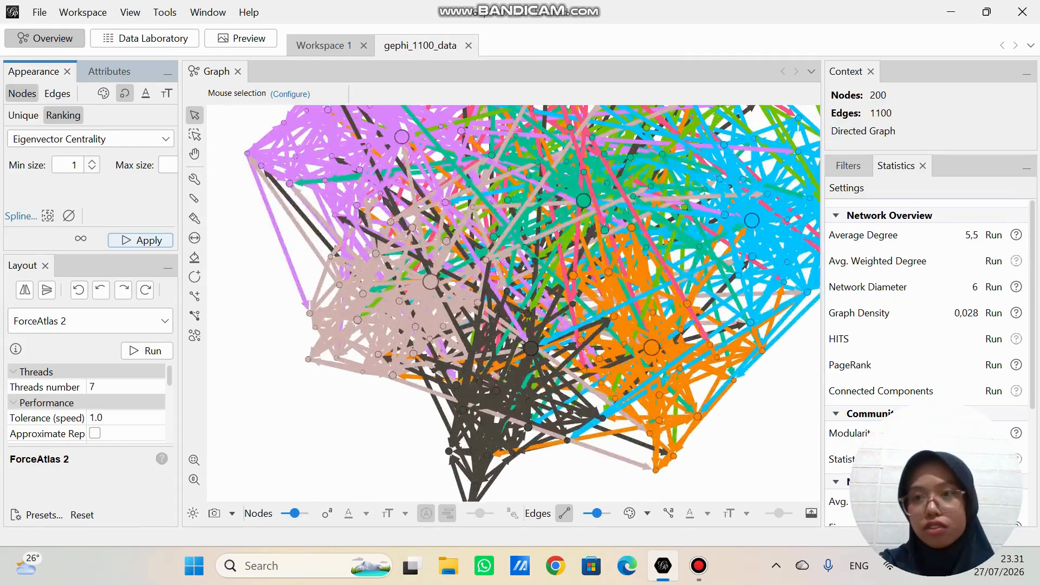
scroll(435, 287, down, 8)
drag(435, 287, 429, 308)
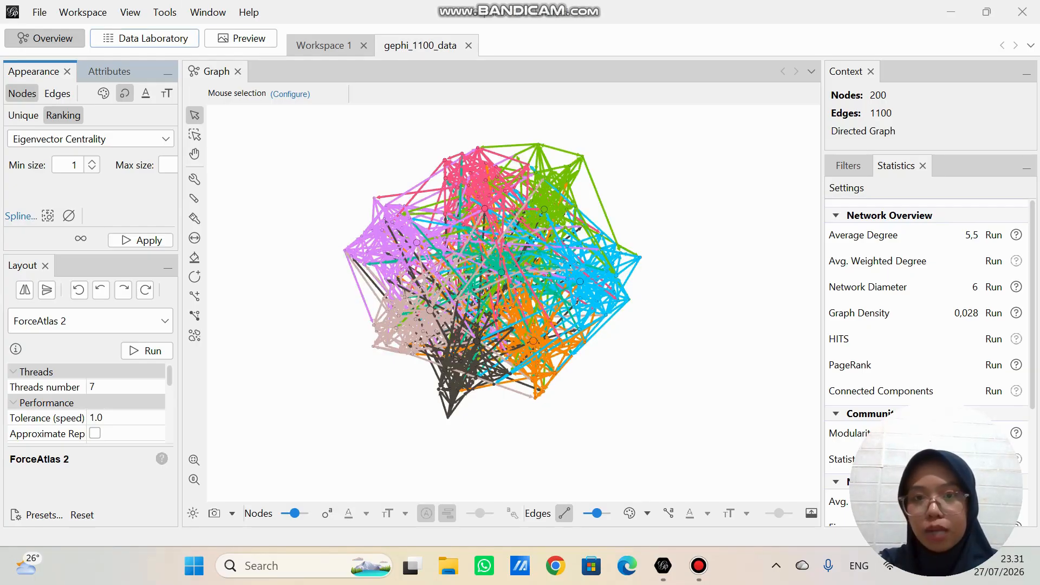
- Open the node Data Table alongside the graph in the Overview workspace
click(144, 39)
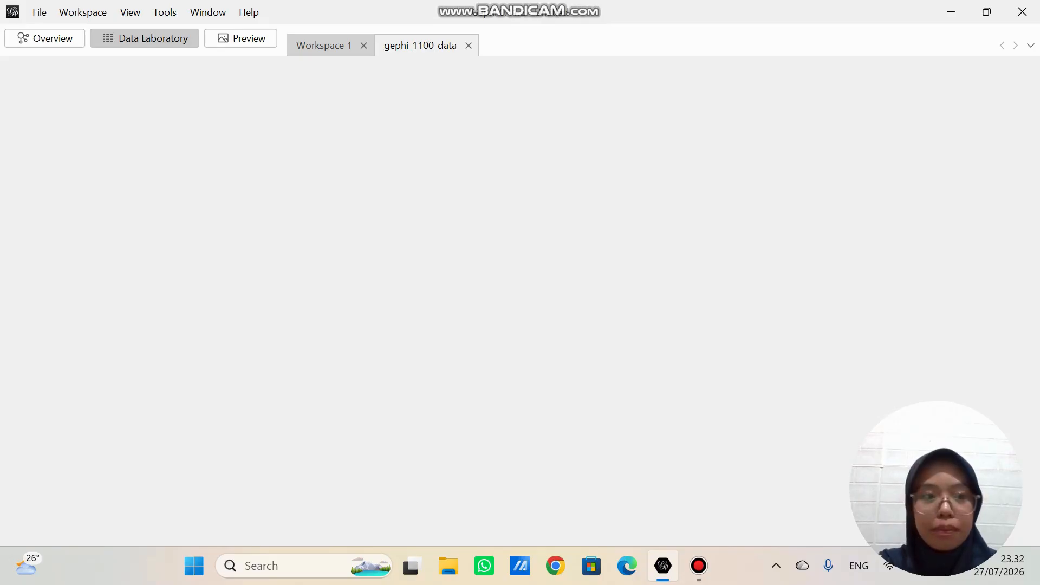
click(45, 39)
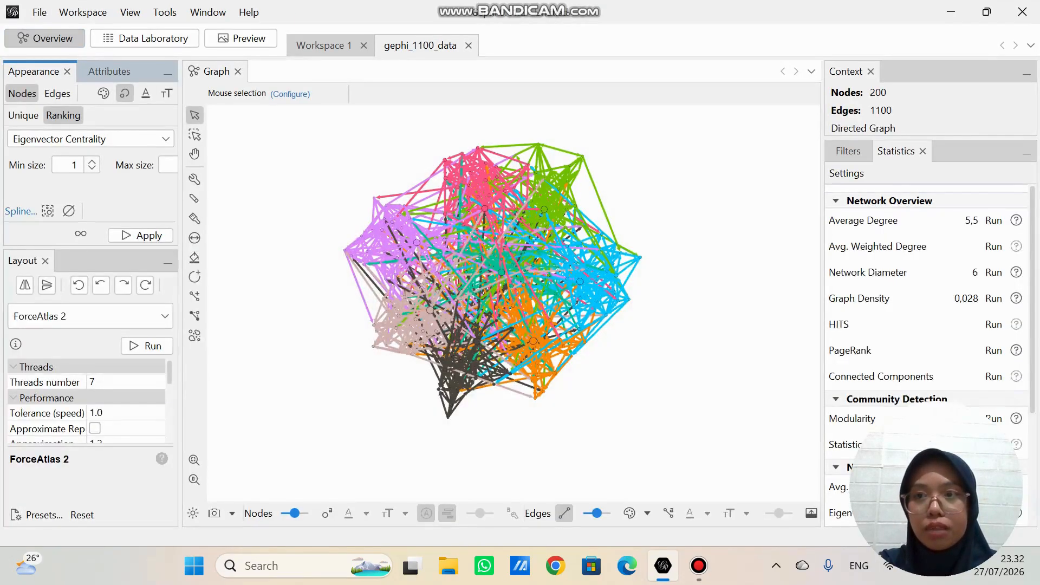
click(208, 12)
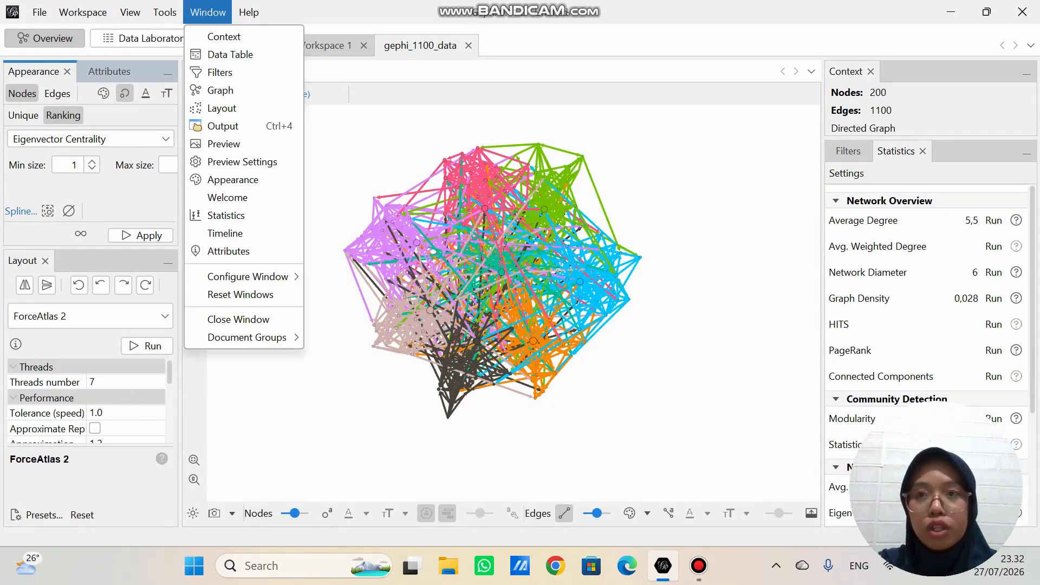
click(230, 54)
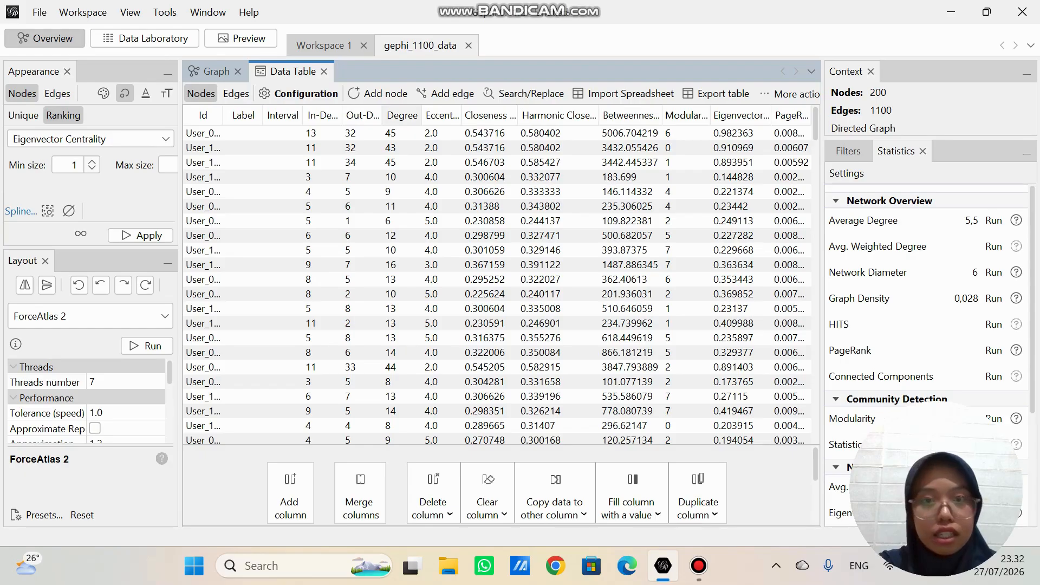
- Sort the node table by Degree in descending order and widen the Id and Degree columns to make them readable
click(401, 115)
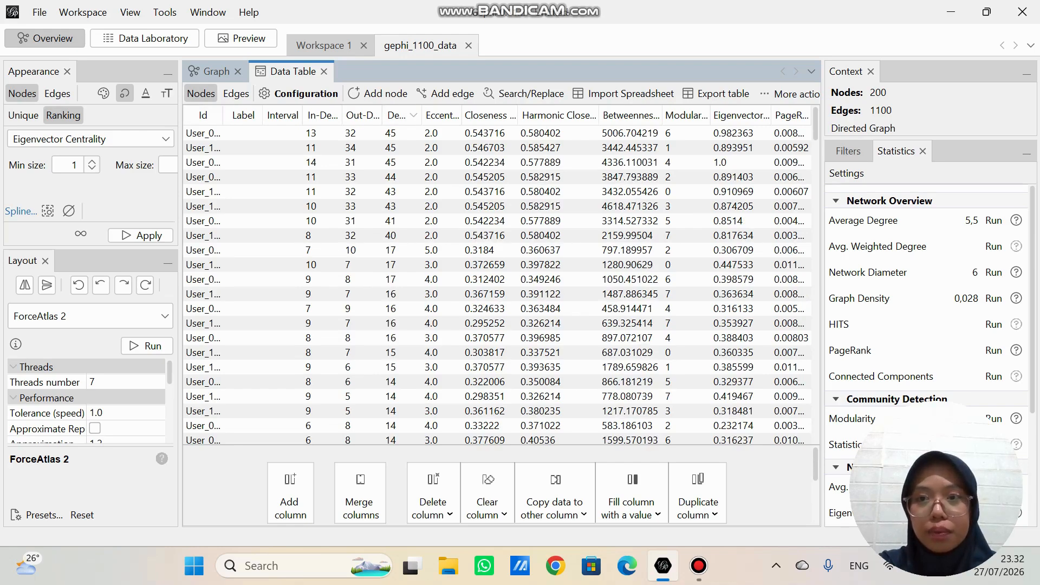
drag(223, 115, 246, 115)
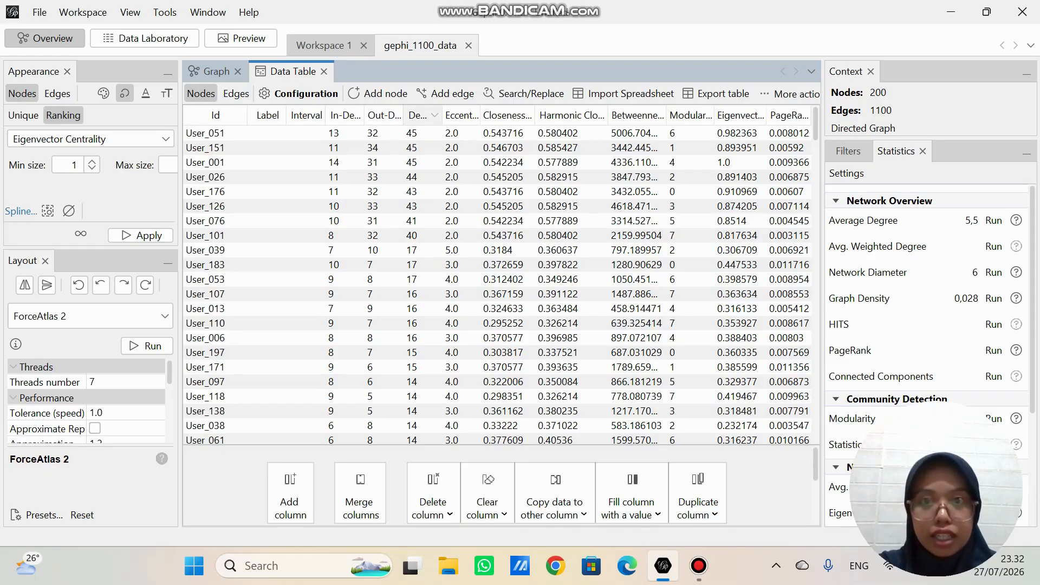
drag(442, 115, 455, 116)
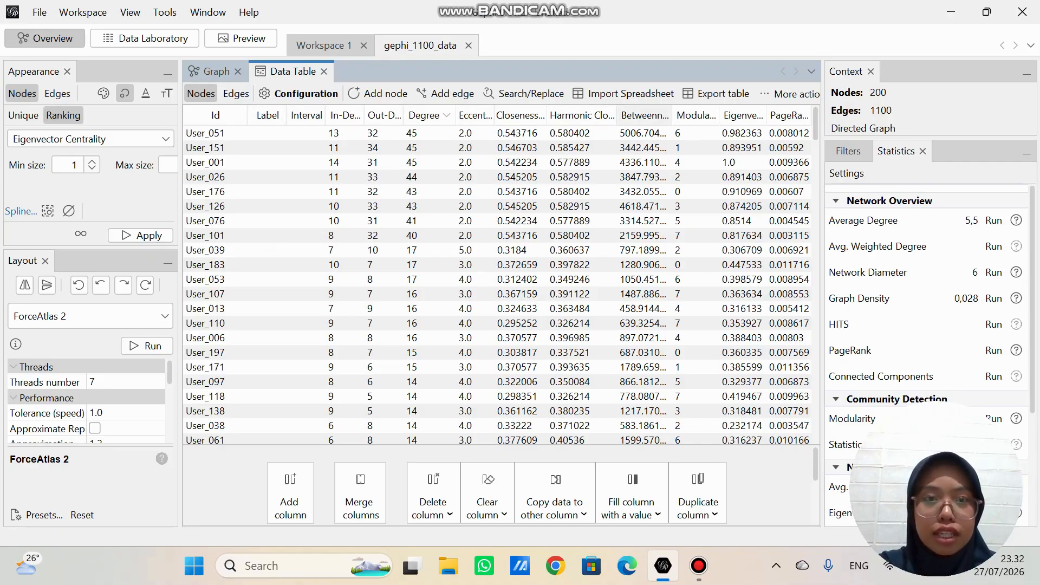
- Widen the Betweenness Centrality column and sort the node table by it in descending order
drag(672, 115, 704, 115)
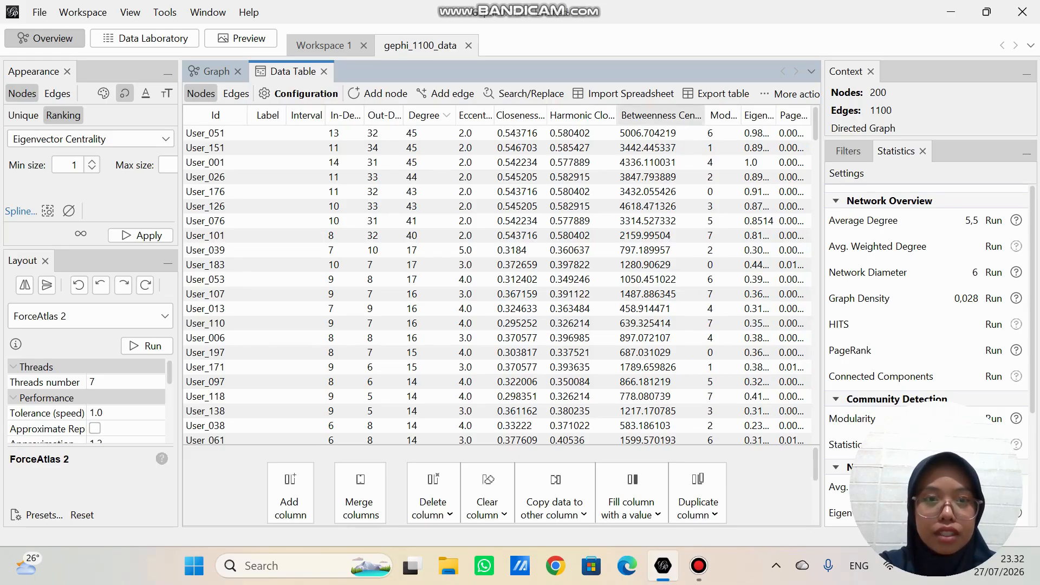
click(687, 115)
click(687, 115)
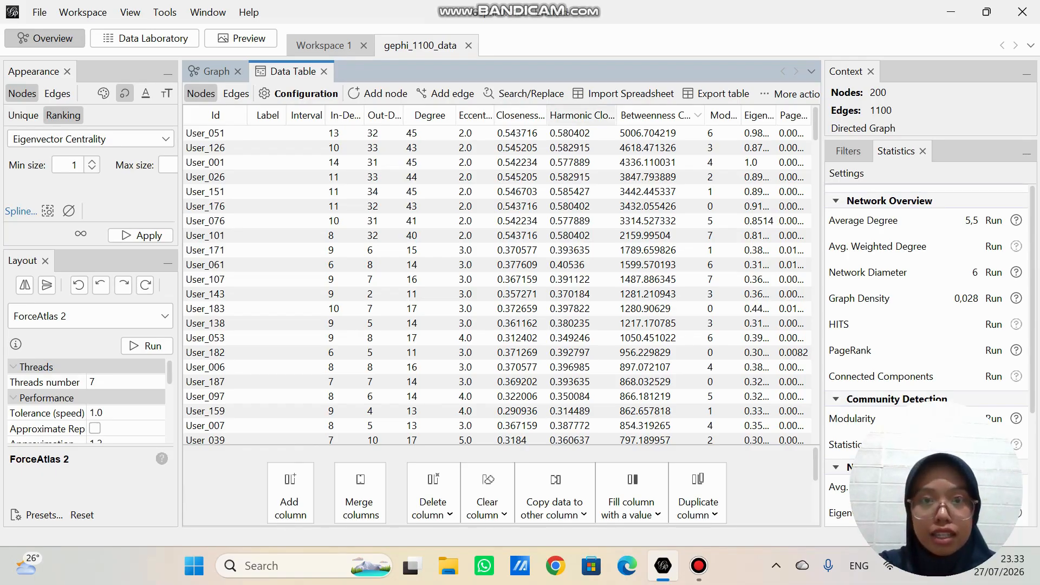
- Sort the node table by Closeness Centrality to compare the nodes on that measure
click(519, 115)
click(519, 115)
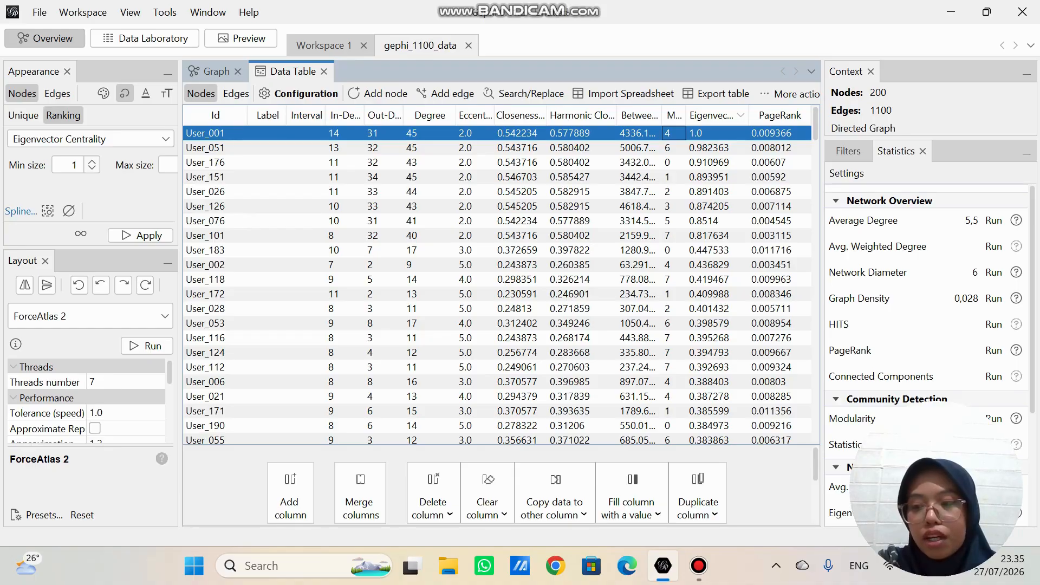
- Sort the node table by PageRank and look through the node rows
click(780, 114)
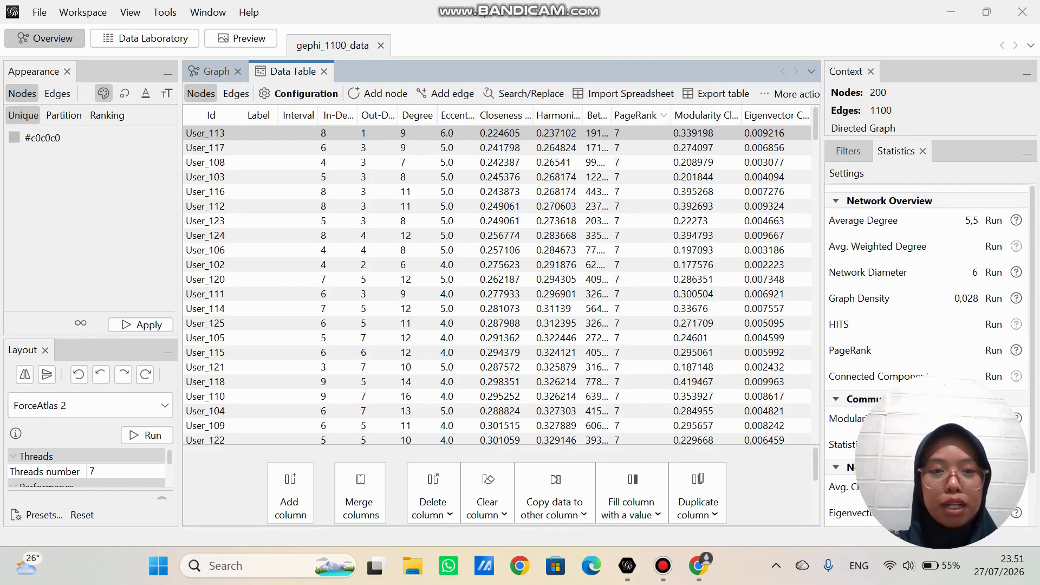
scroll(498, 286, down, 4)
scroll(498, 287, up, 4)
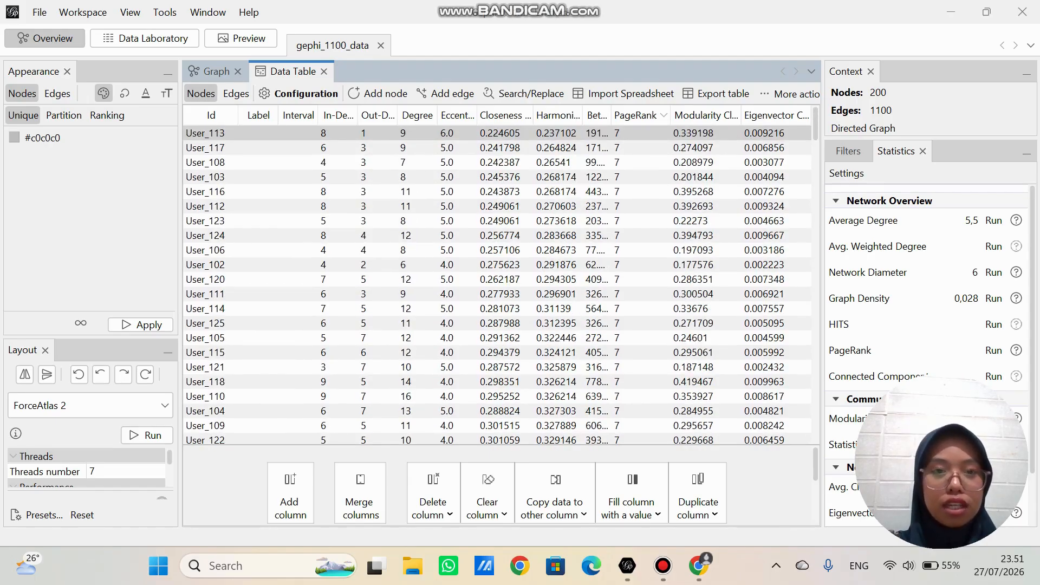
- Examine the node rows in PageRank order, comparing the centrality values of the top-ranked and following nodes
scroll(498, 287, down, 3)
scroll(498, 287, up, 1)
scroll(498, 287, up, 2)
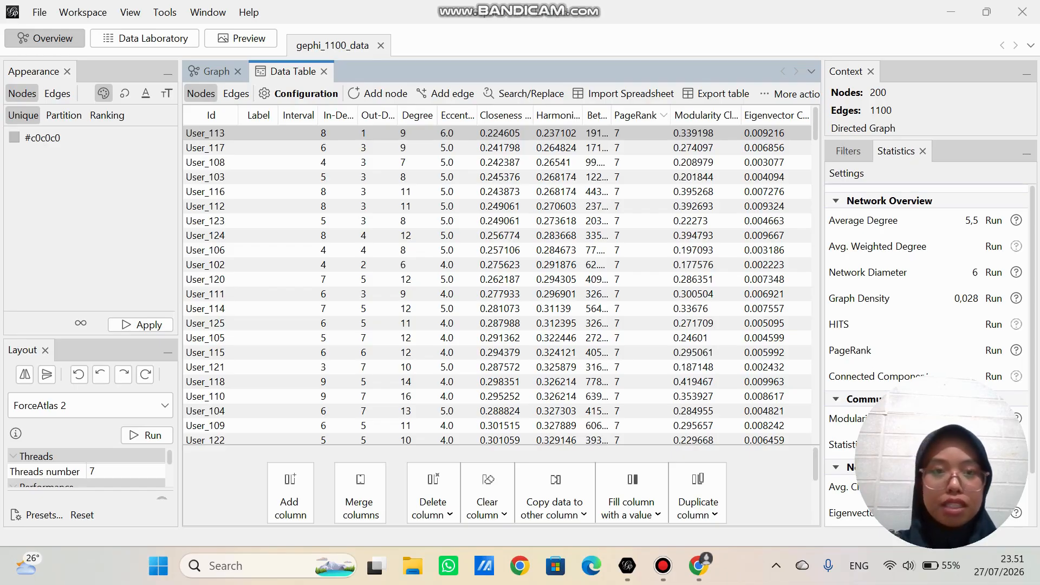
scroll(498, 287, down, 7)
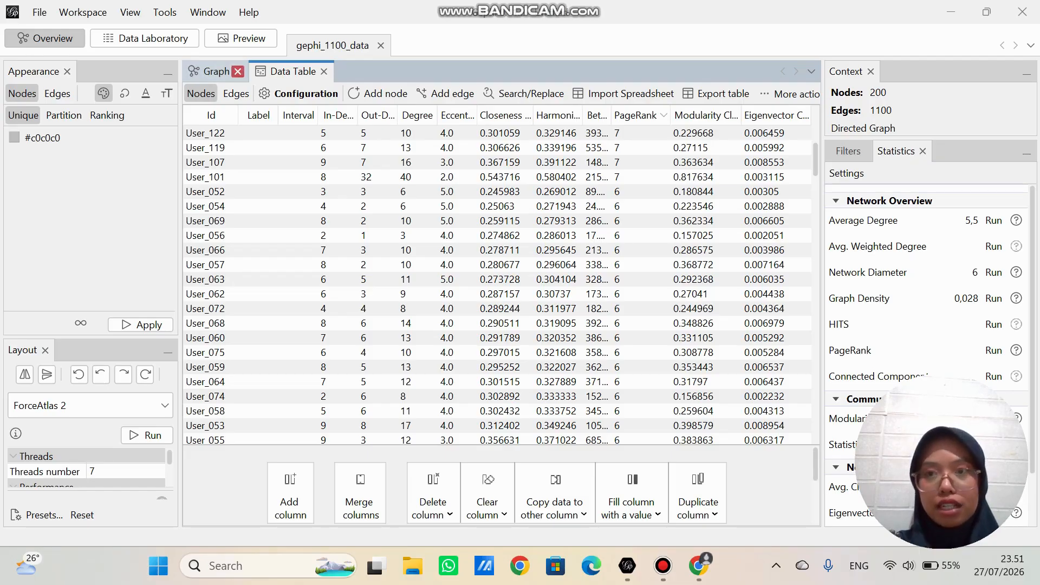
- Show the graph, add the Giant Component topology filter to the queries and run it
click(212, 71)
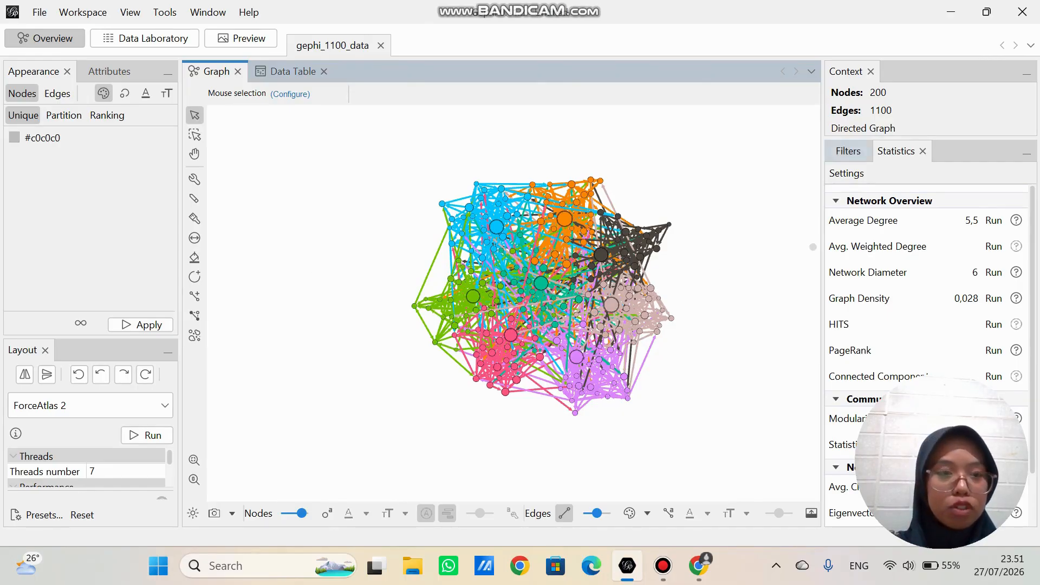
click(848, 150)
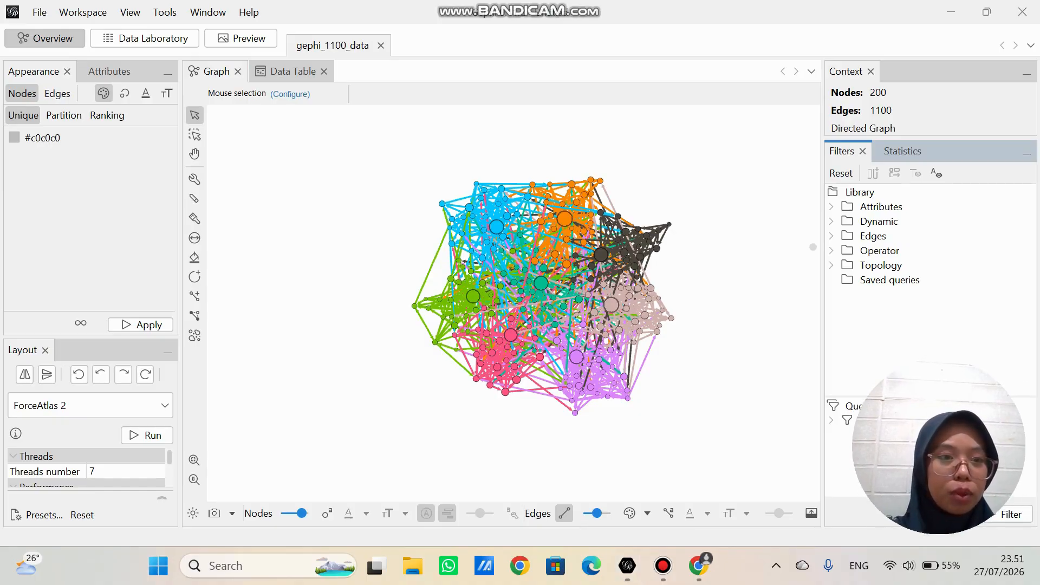
double_click(881, 266)
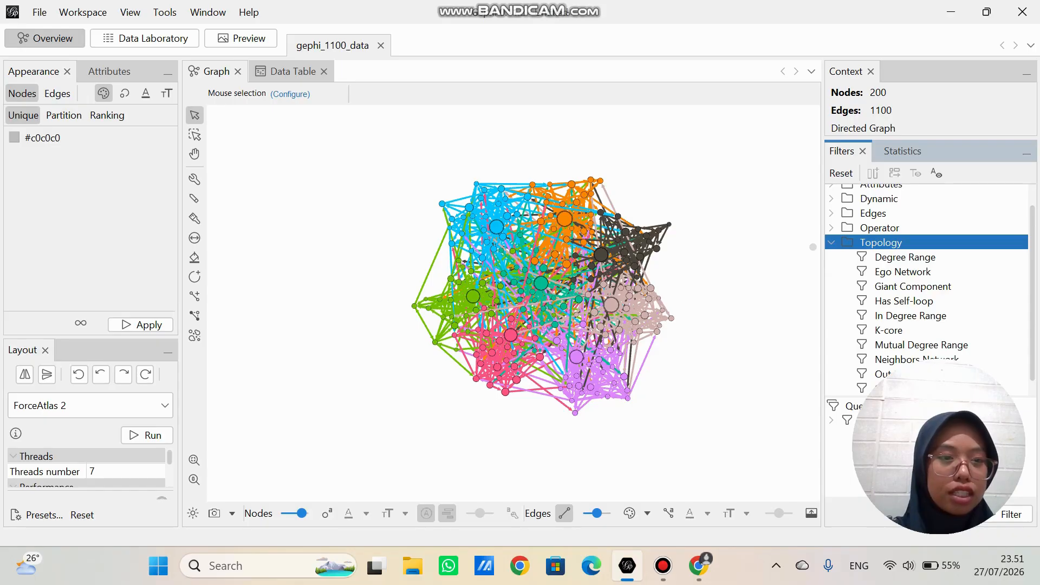
drag(913, 287, 899, 389)
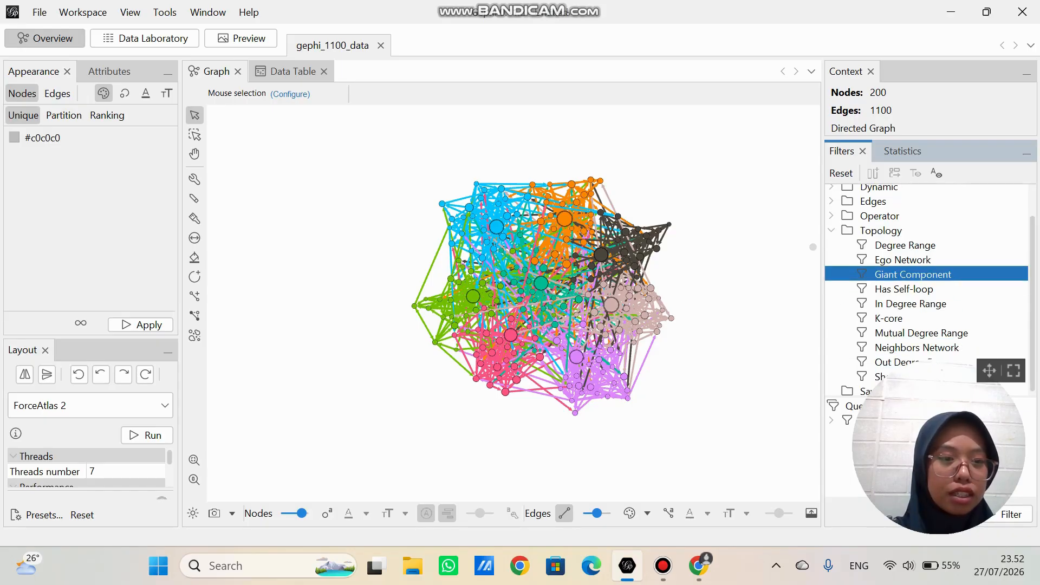
drag(950, 313, 921, 4)
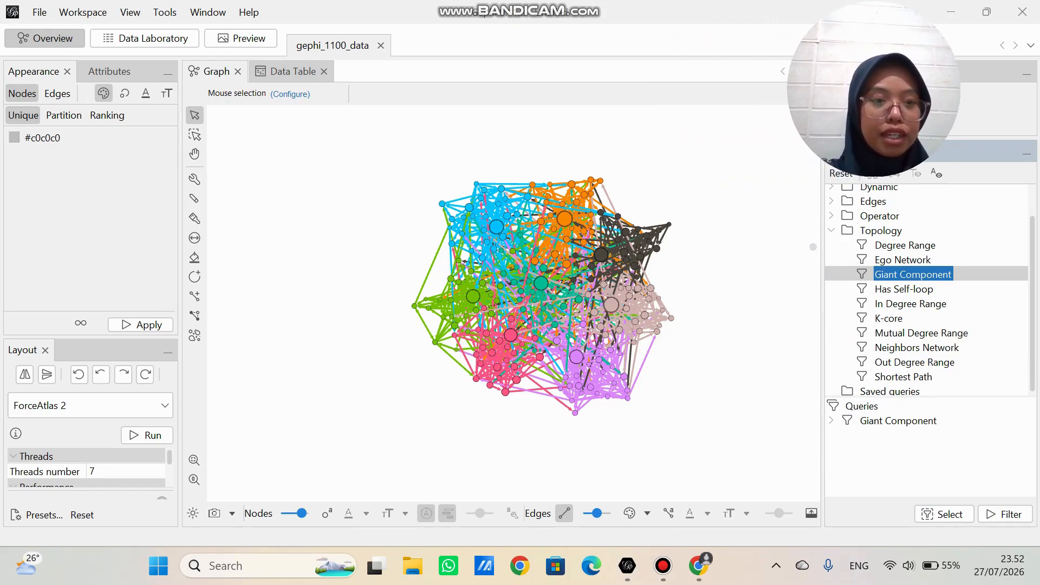
click(898, 420)
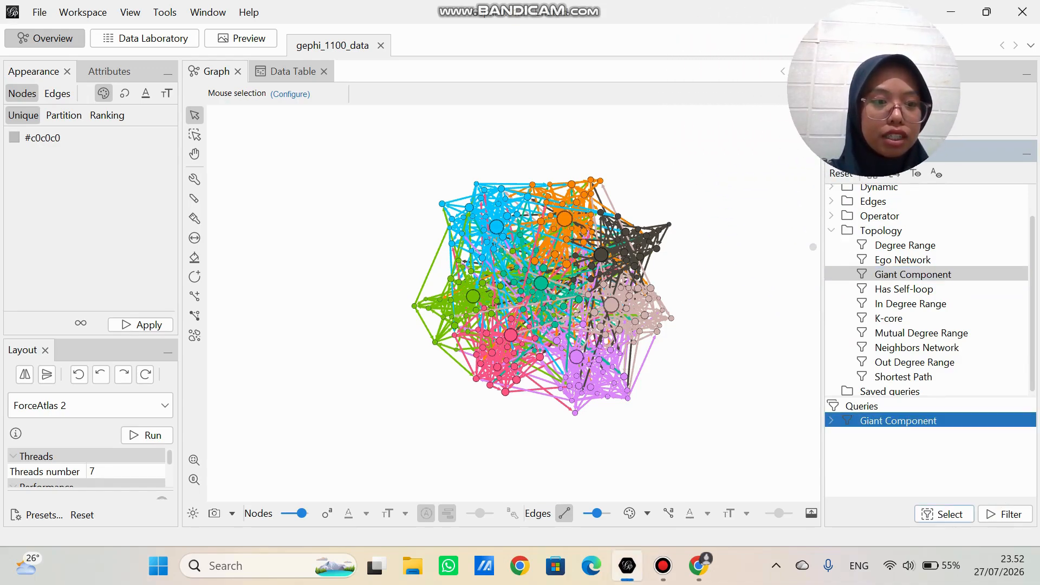
click(1004, 514)
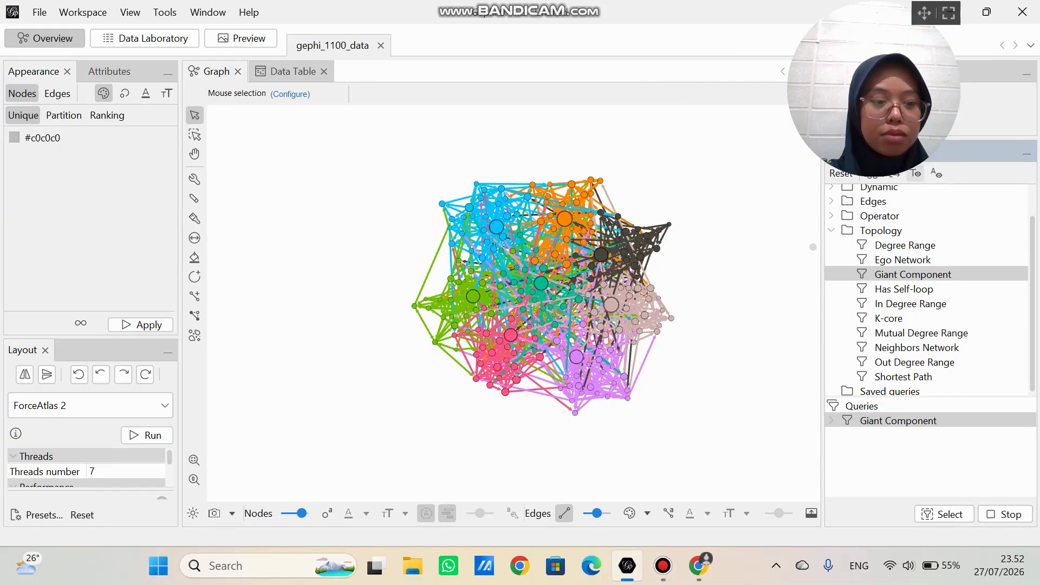
drag(919, 10, 267, 64)
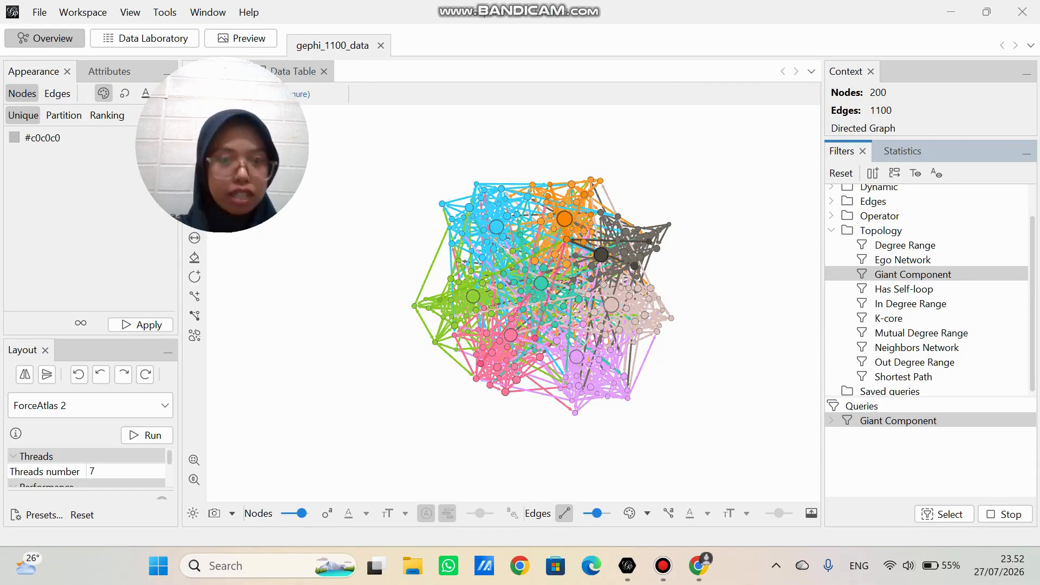
mouse_move(269, 69)
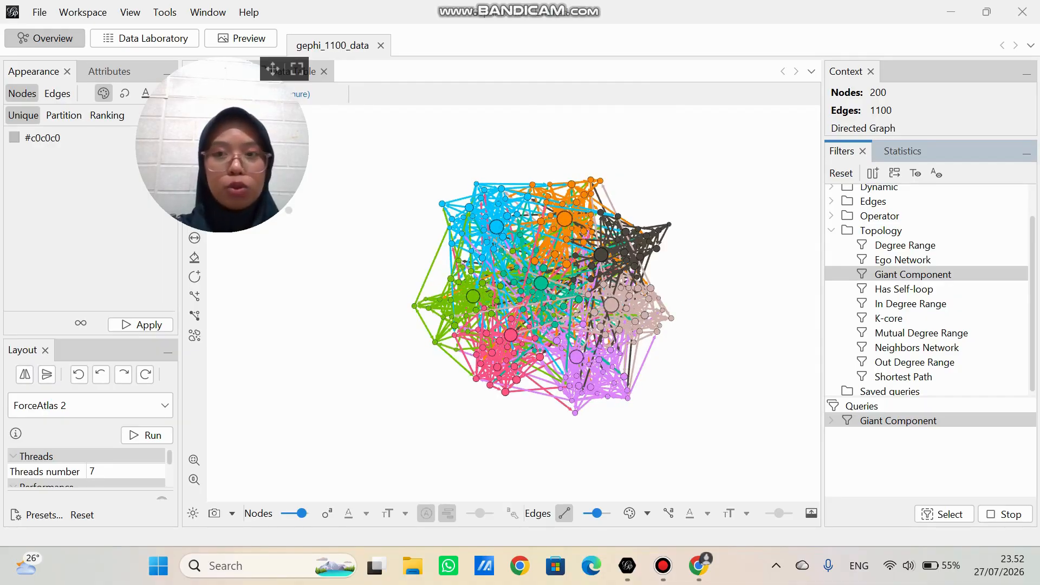
drag(269, 70, 601, 47)
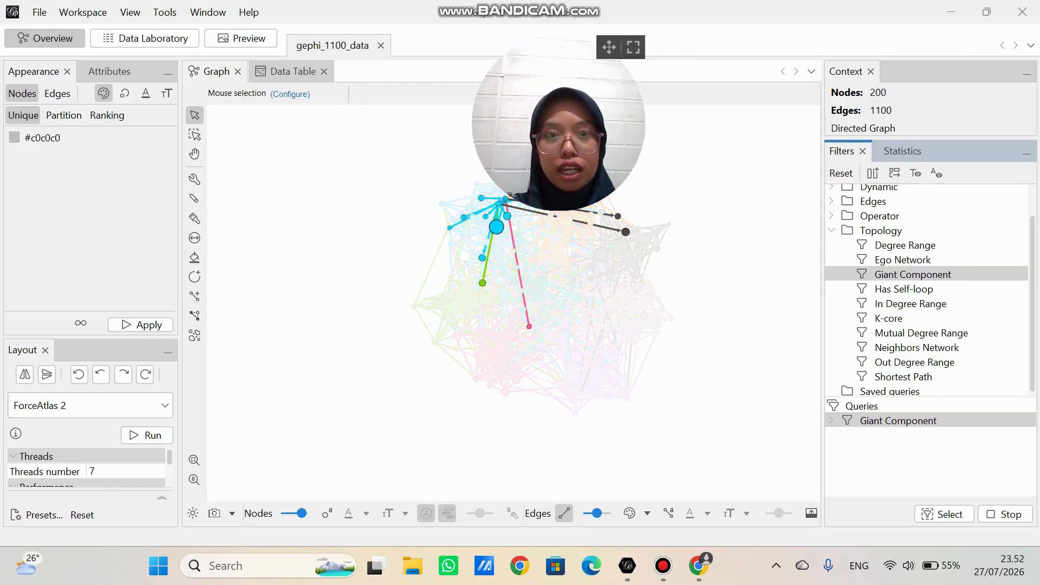
drag(621, 47, 697, 39)
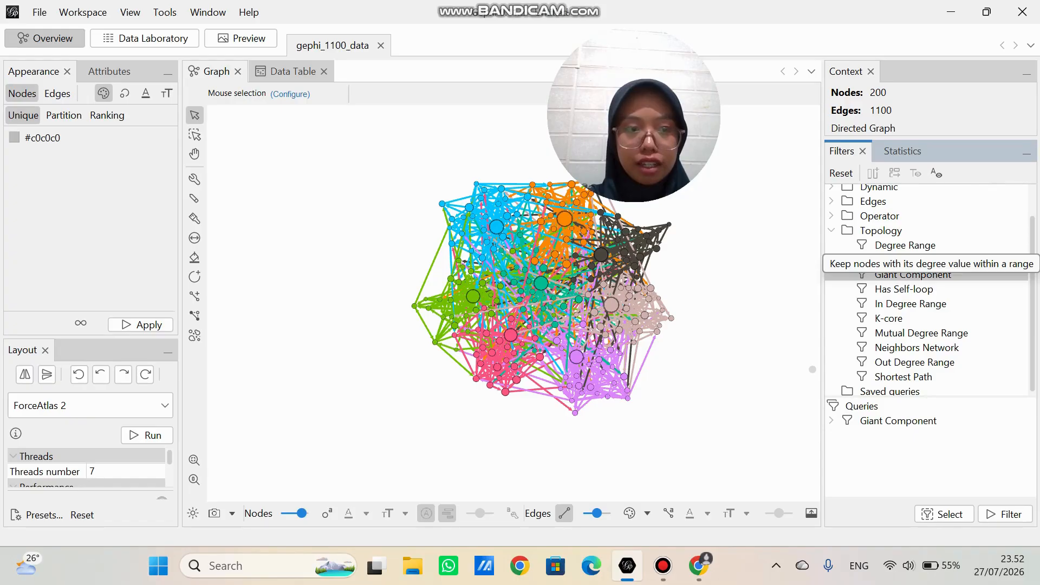
- Add the Degree Range topology filter to the queries, set its range to 10–45 and run it
click(904, 245)
drag(905, 245, 866, 420)
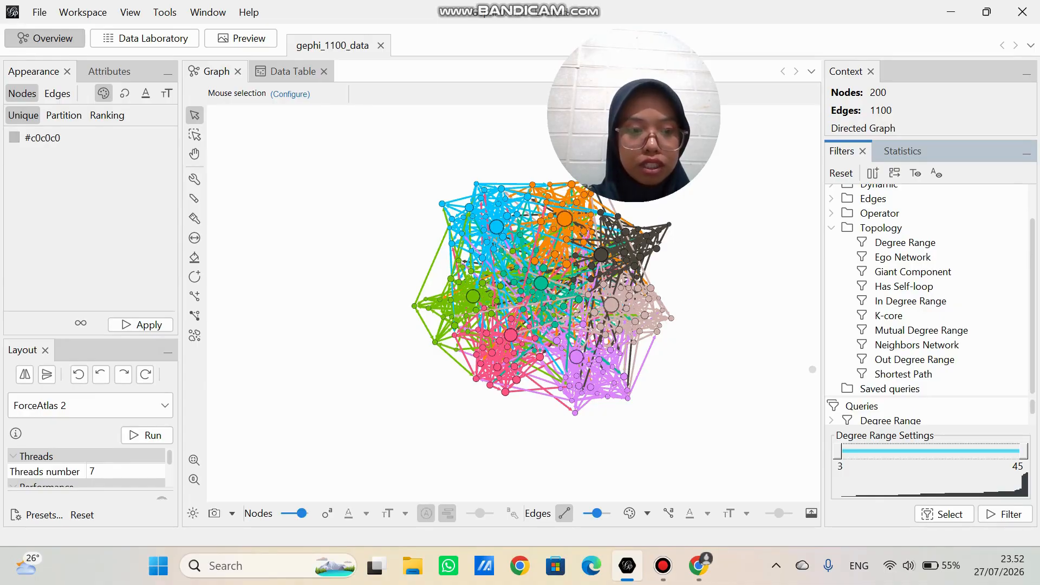
drag(840, 450, 872, 450)
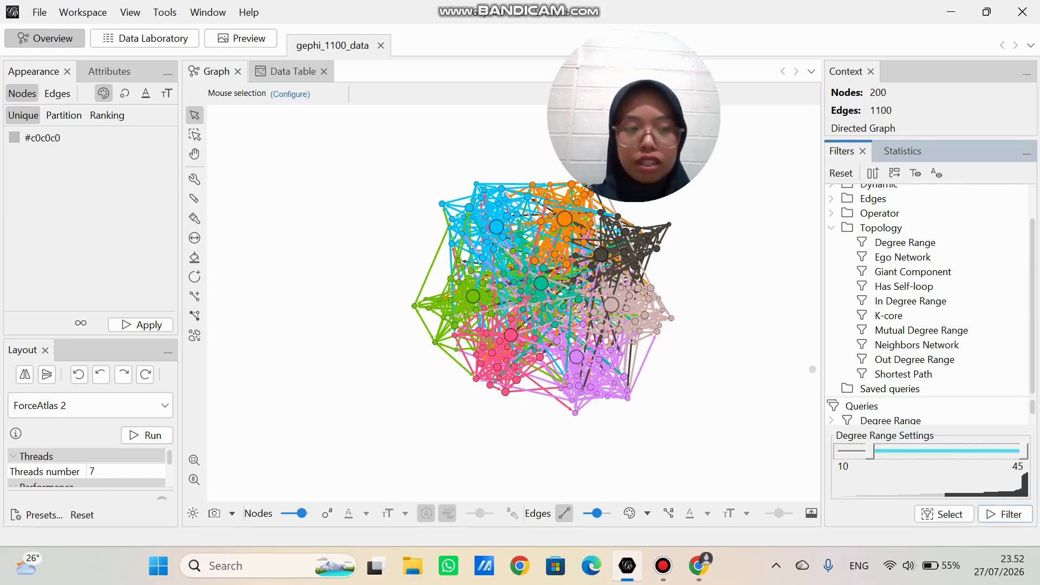
click(1005, 514)
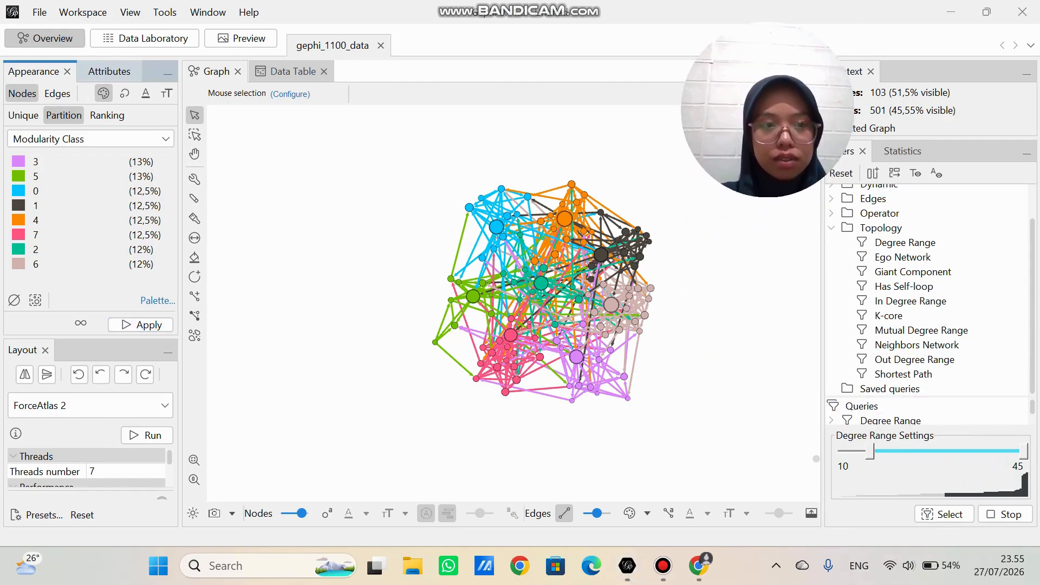
- Stop the running Degree Range filter and add the Ego Network topology filter to the queries
drag(903, 258, 894, 412)
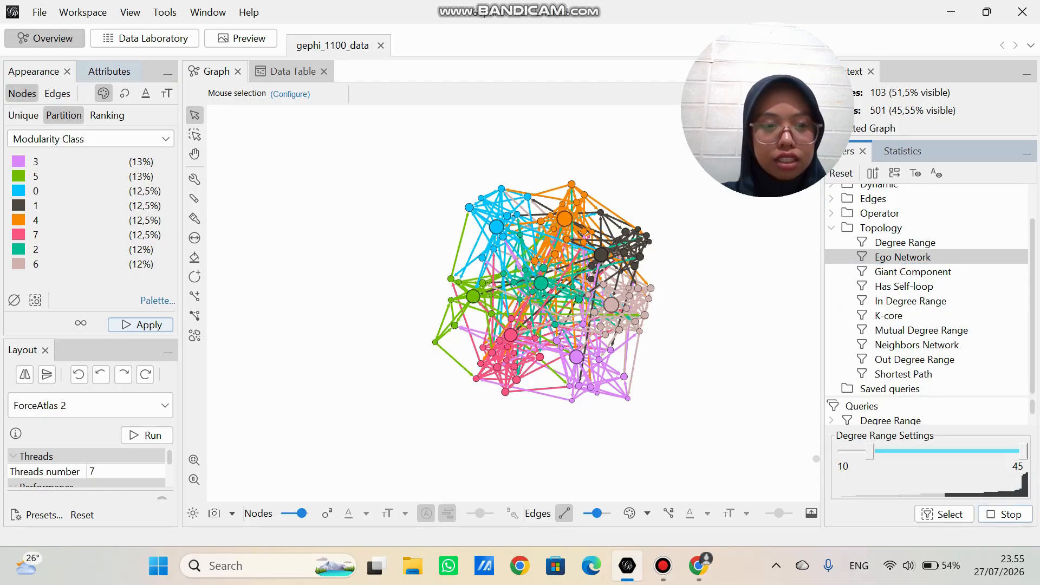
click(1005, 514)
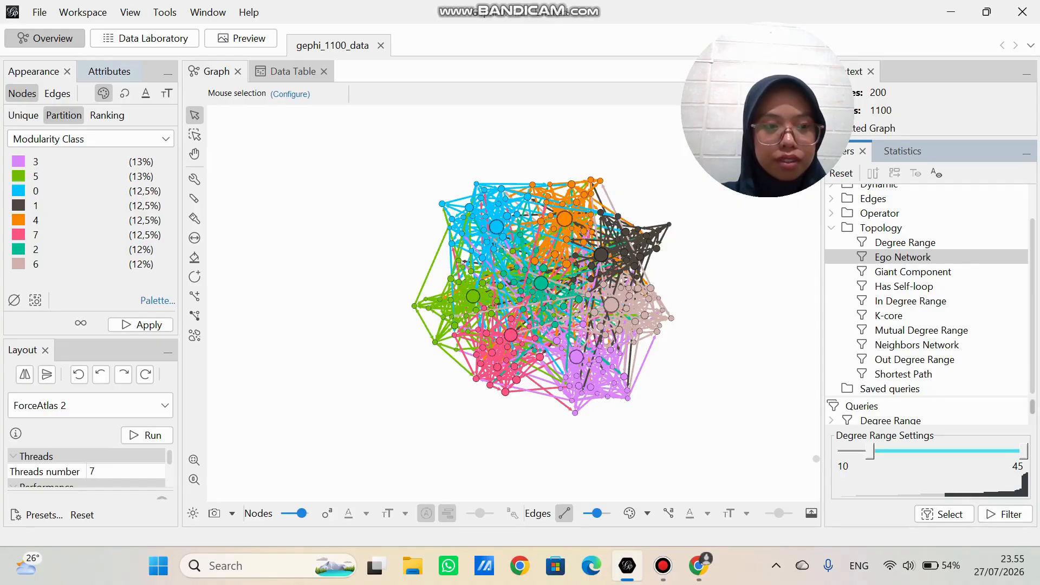
drag(1032, 407, 1032, 416)
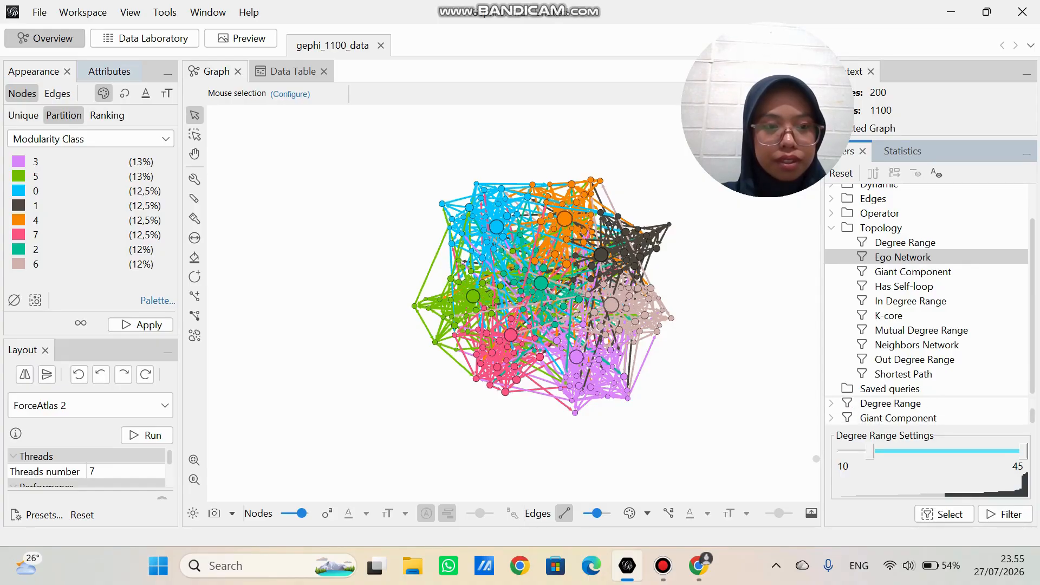
click(898, 418)
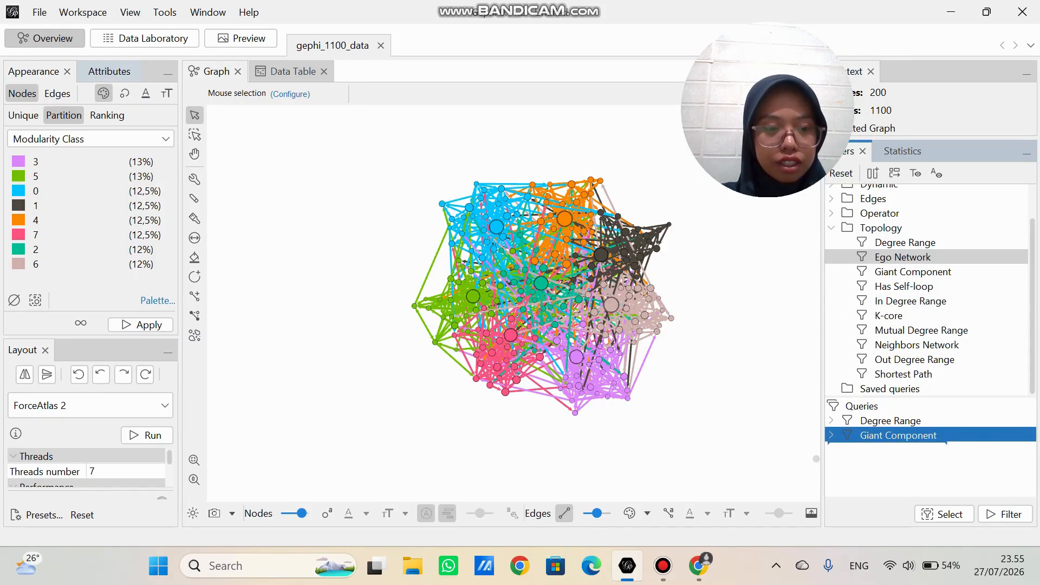
drag(902, 258, 893, 443)
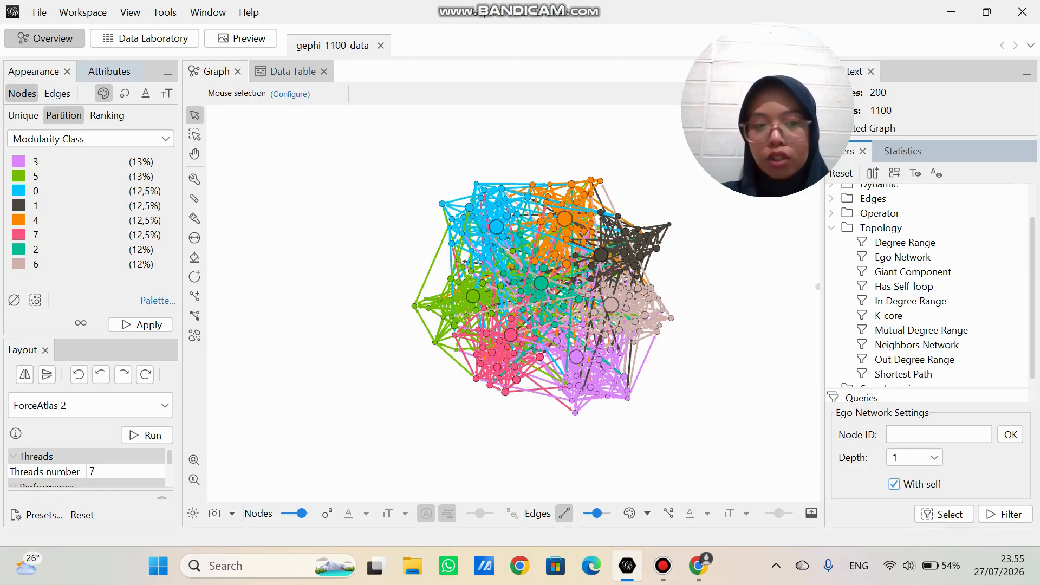
- Look up the node User_001 in the Data Table as the node ID for the Ego Network filter
click(939, 434)
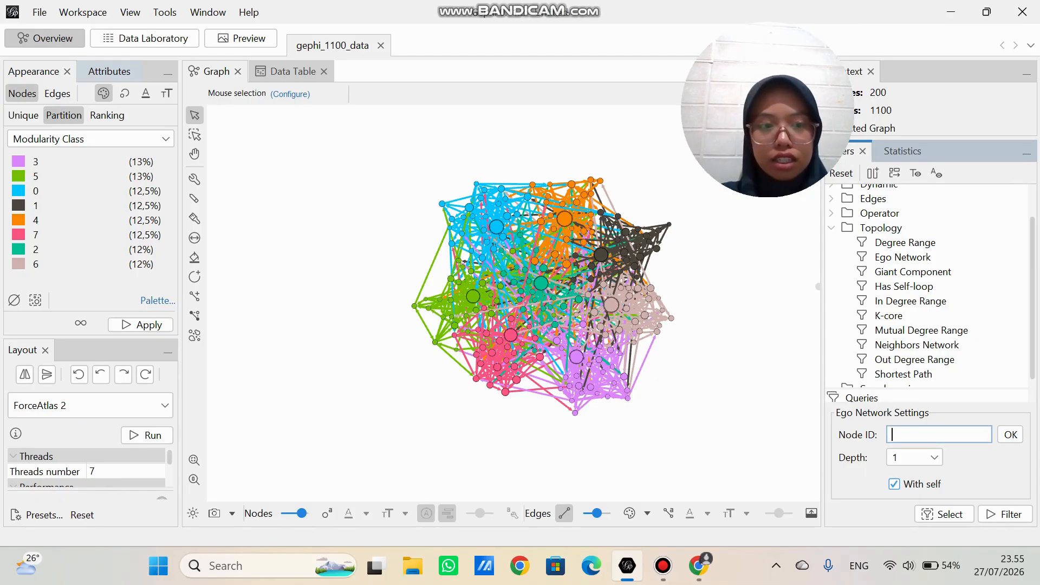
click(293, 71)
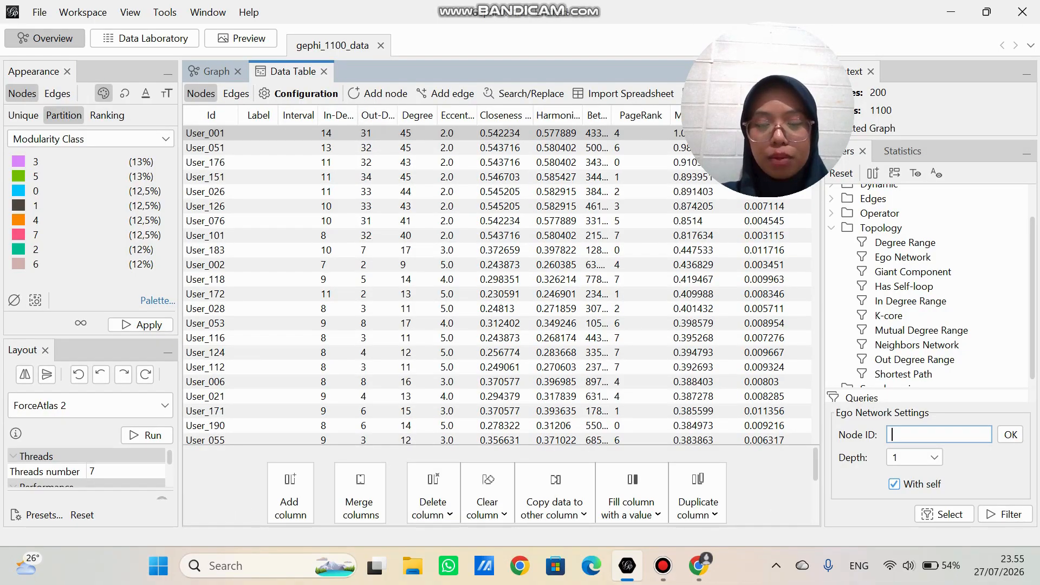
click(227, 133)
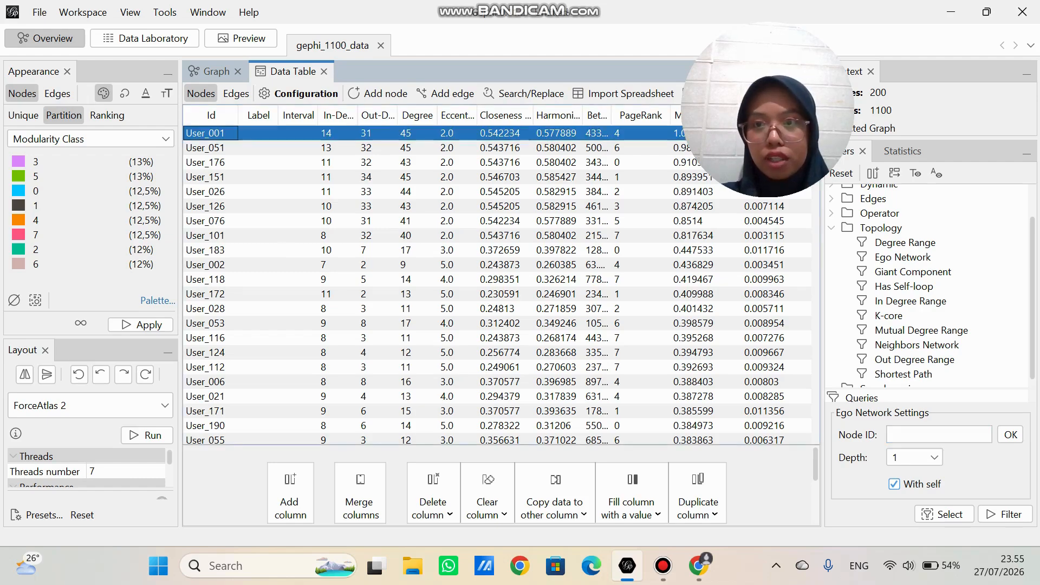
right_click(214, 133)
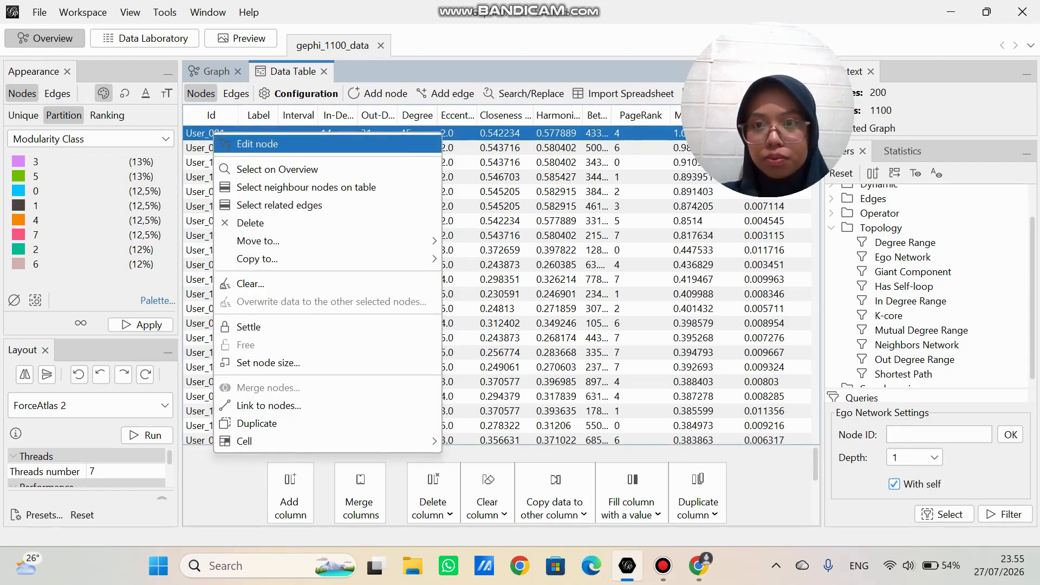
click(254, 222)
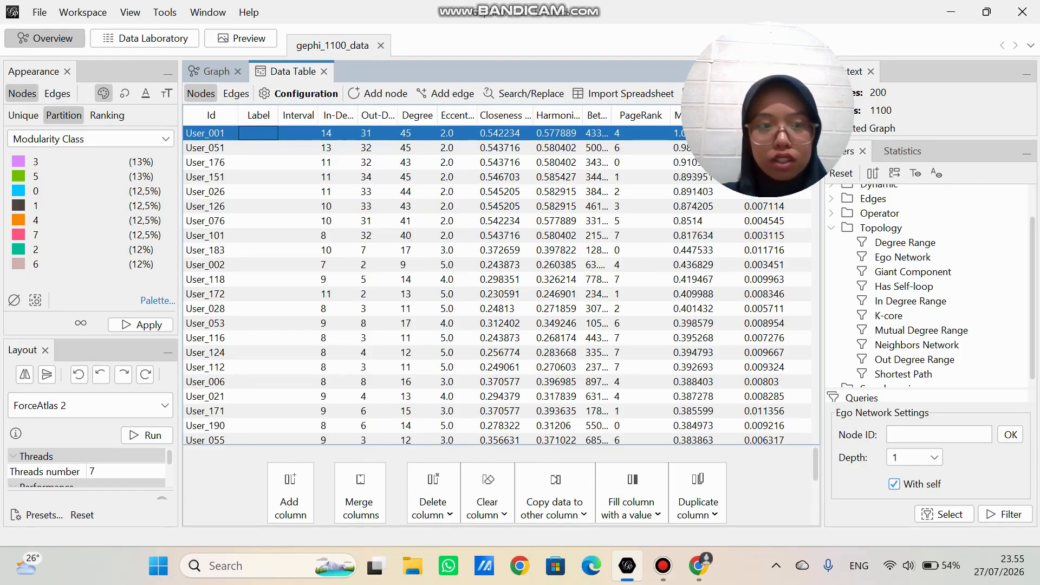
- Set the Ego Network filter's node ID to User_001 and run the filter
click(897, 435)
text(u\)
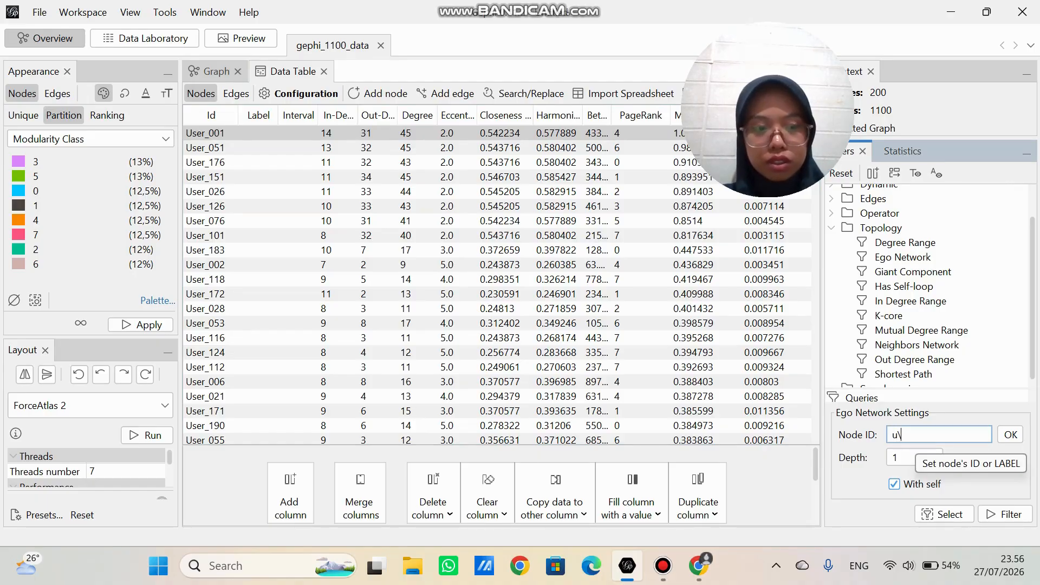
key(BackSpace)
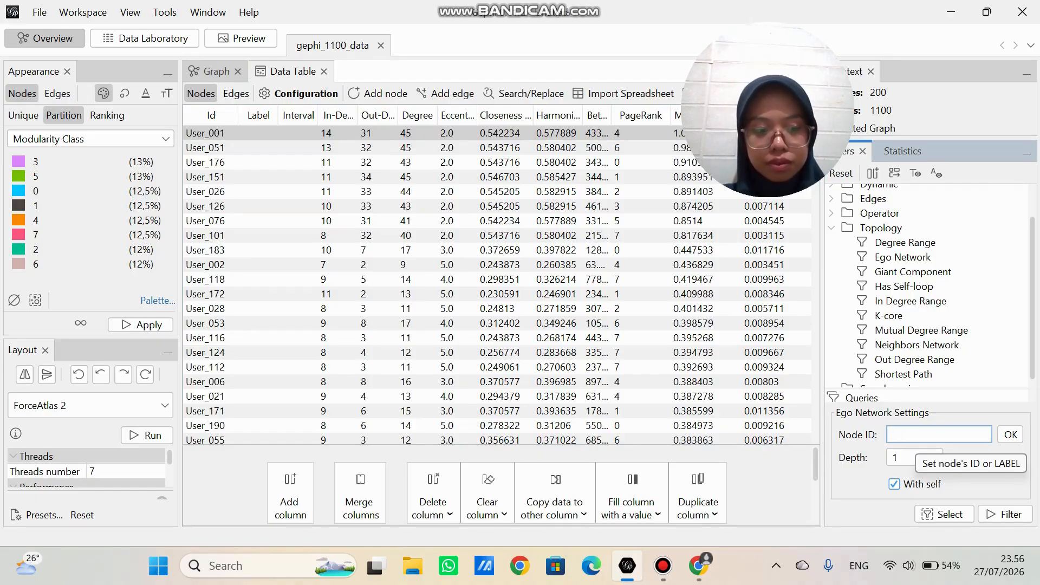
text(User)
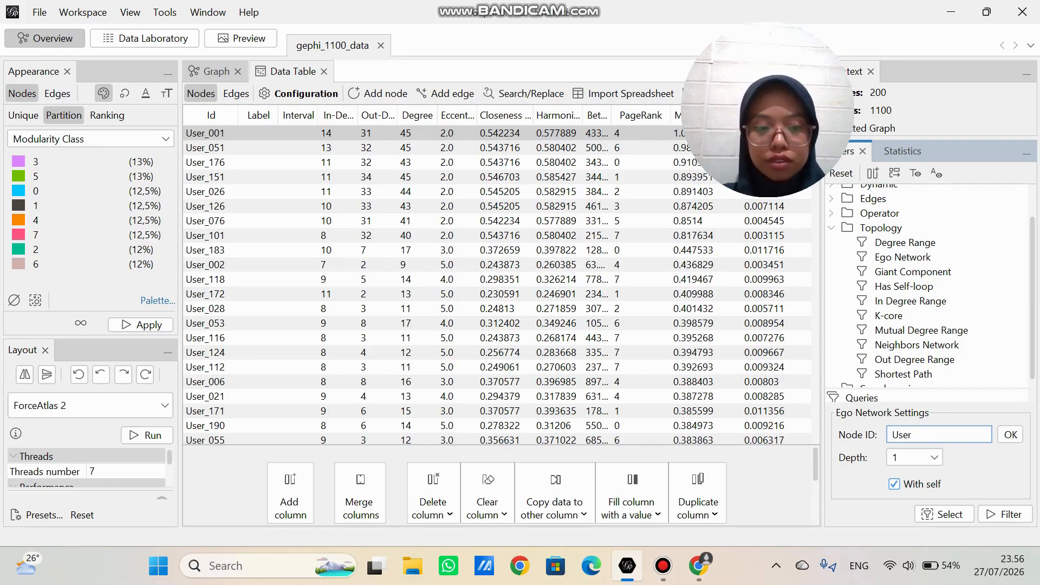
text(_00)
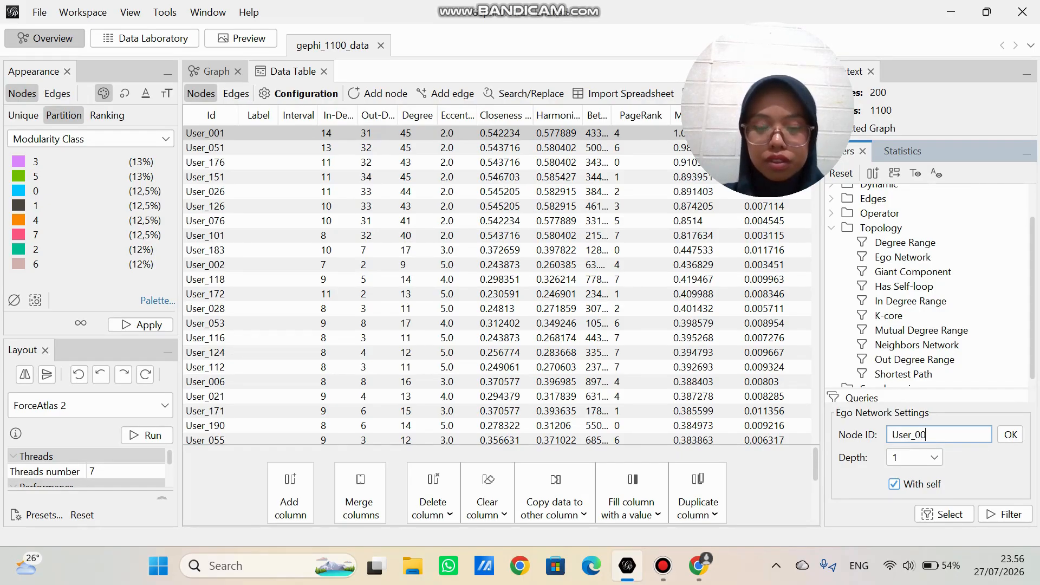
text(1)
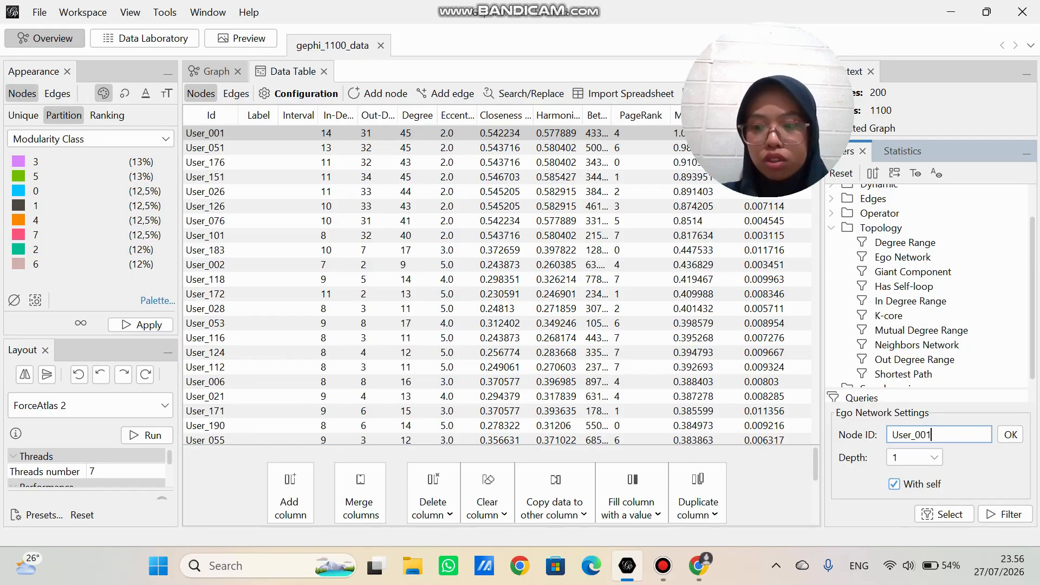
click(1010, 434)
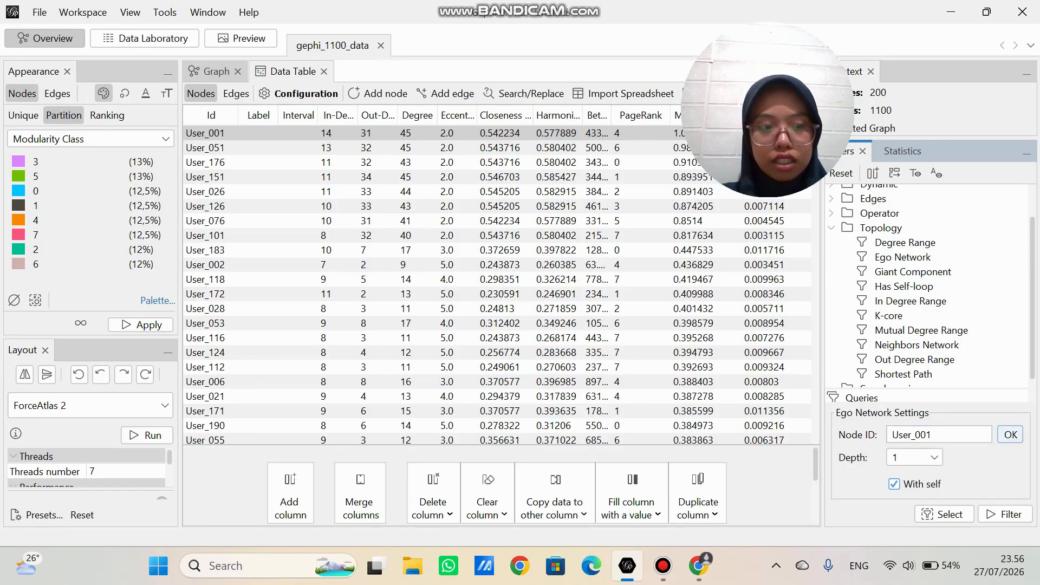
click(1004, 514)
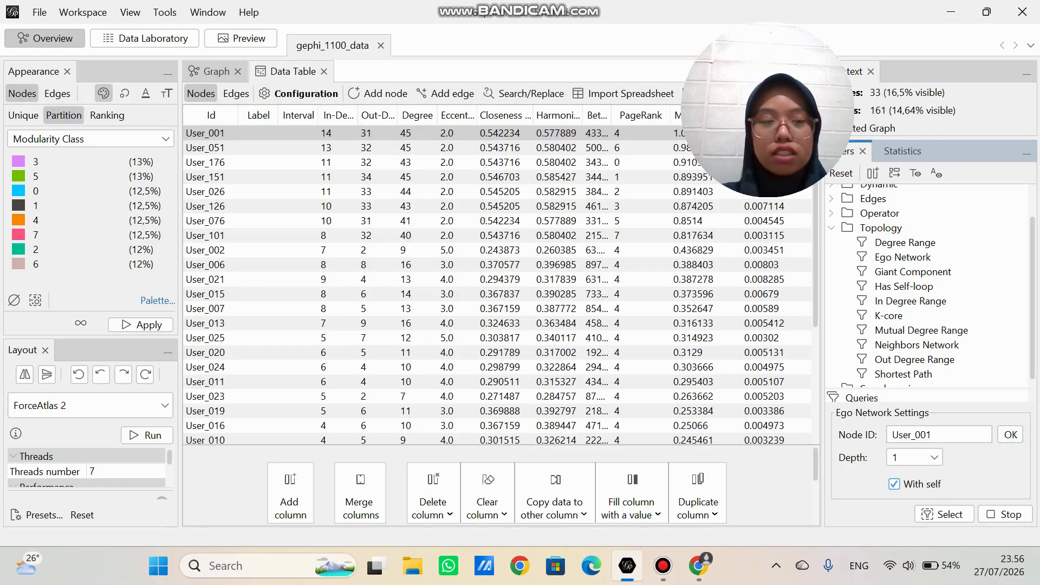
- Switch to the image viewer with the saved screenshot of the uncoloured graph
drag(817, 33, 698, 85)
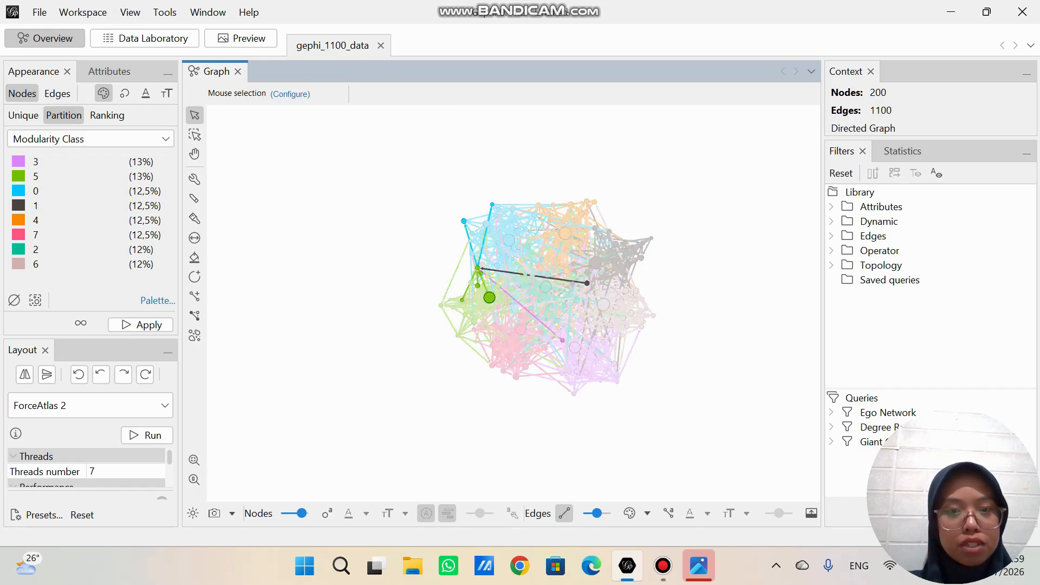
key(alt+Tab)
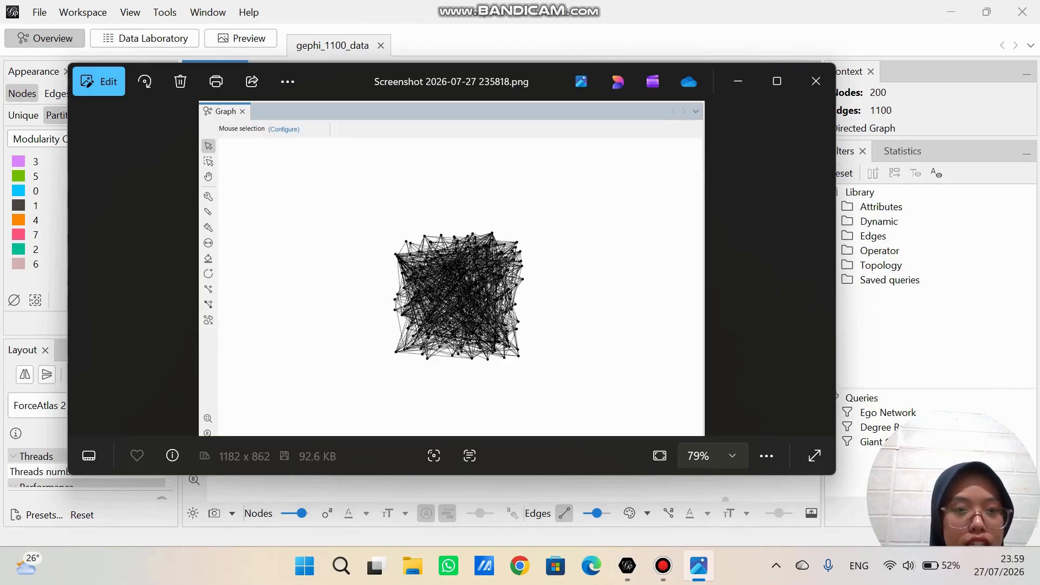
- Arrange the initial graph screenshot and the Gephi window side by side, each filling half of the screen
drag(838, 180, 626, 143)
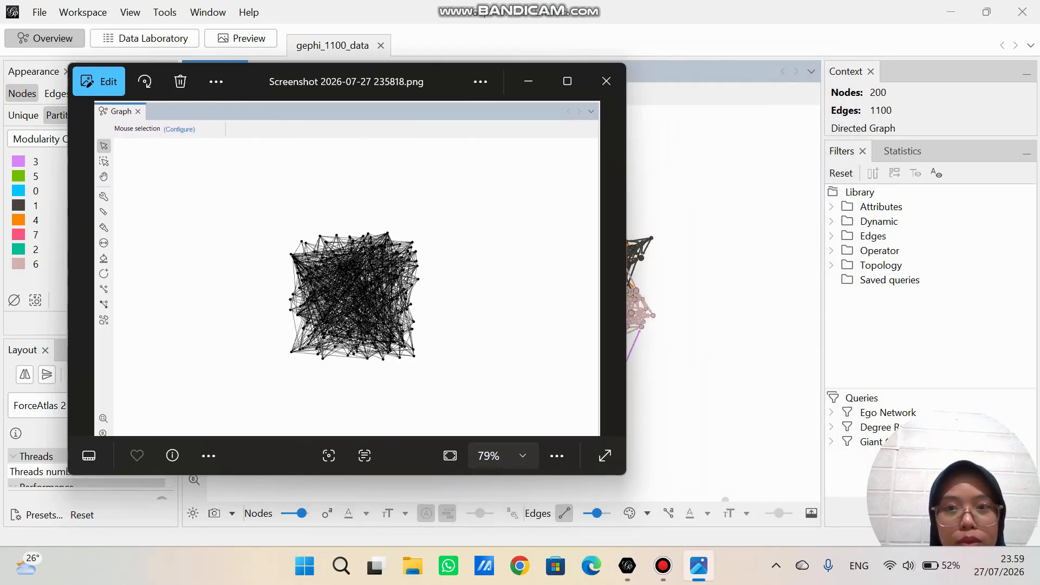
drag(414, 81, 295, 3)
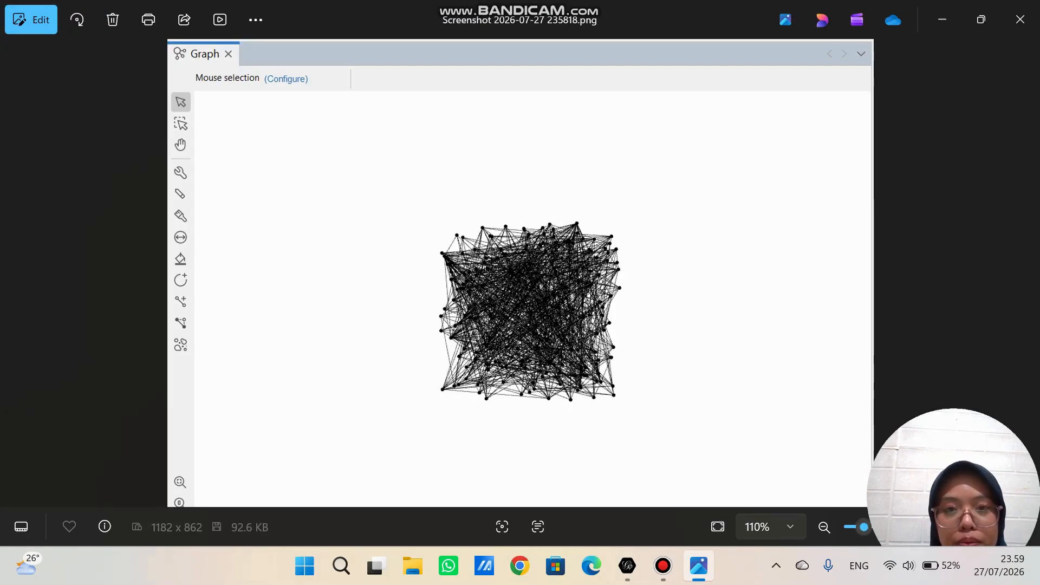
drag(661, 10, 325, 55)
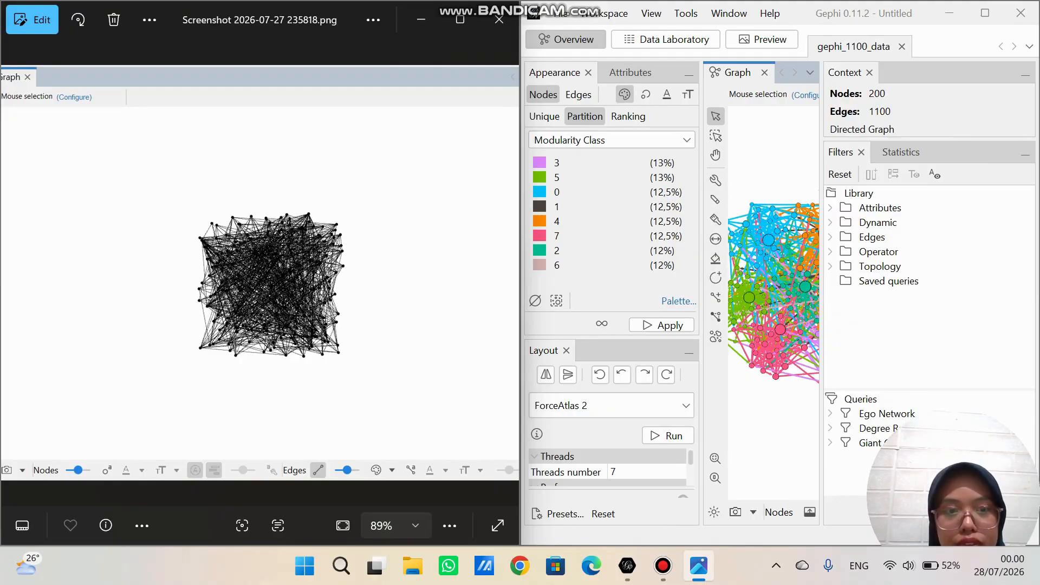
- Switch to Gephi, close the Context panel and minimise the Filters and Statistics panels to widen the graph area
key(alt+Tab)
click(869, 72)
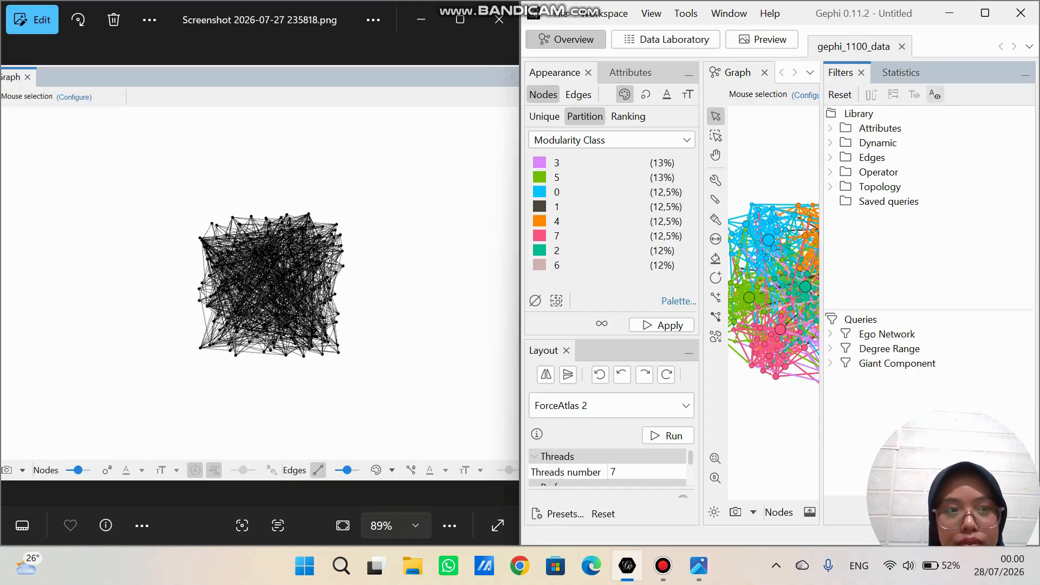
click(1025, 73)
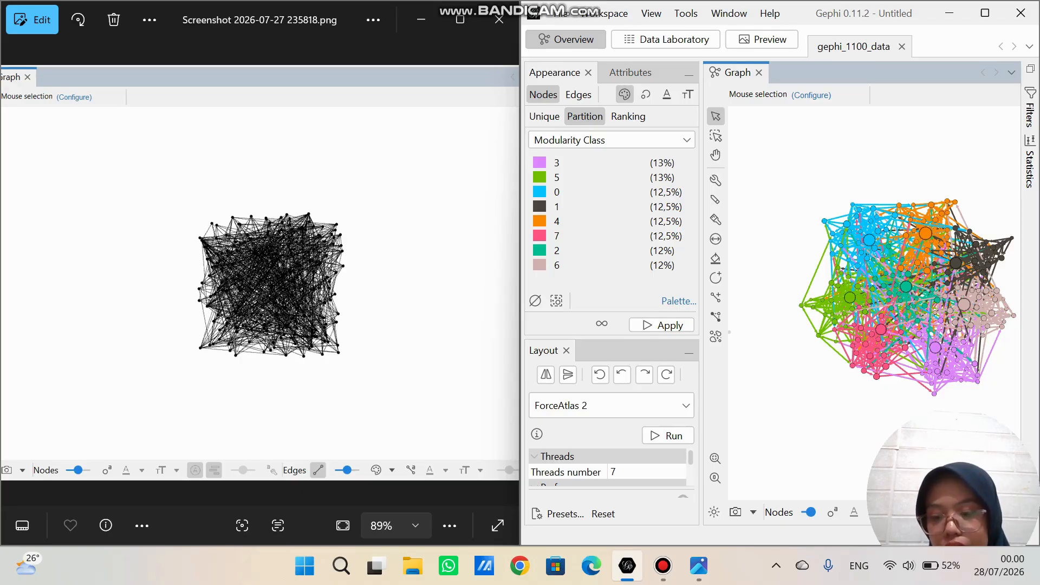
- Compare the initial uncoloured graph with the modularity-coloured graph, examining overall structure, communities and the connections of the large hub nodes
scroll(268, 284, up, 5)
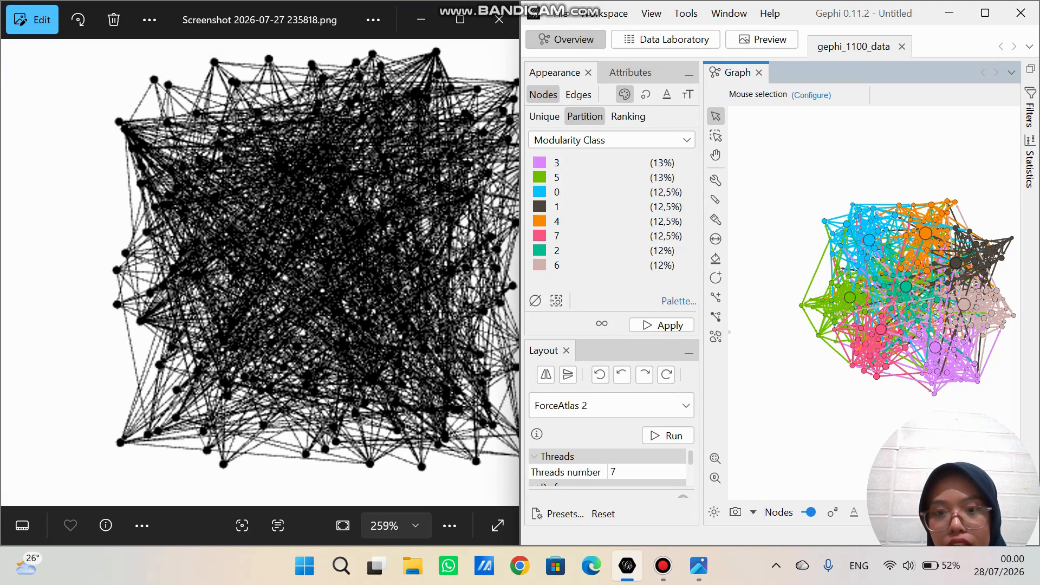
scroll(268, 284, down, 2)
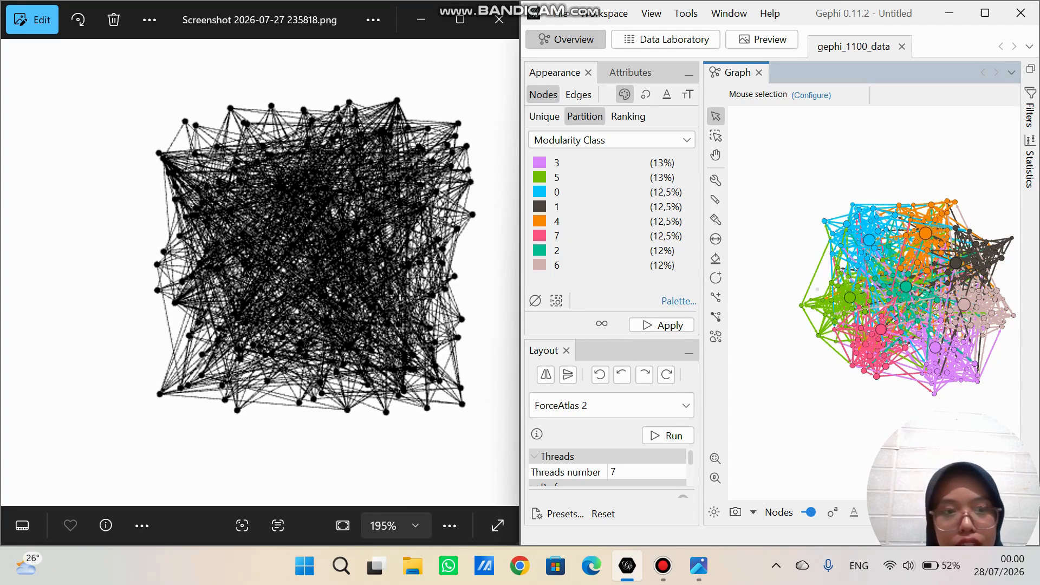
scroll(893, 230, up, 5)
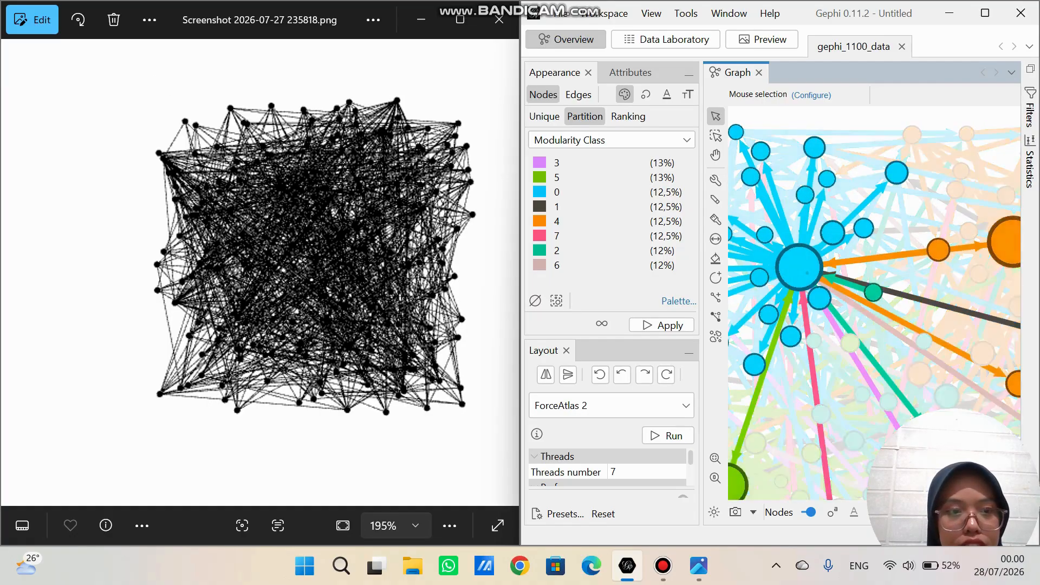
scroll(905, 156, down, 5)
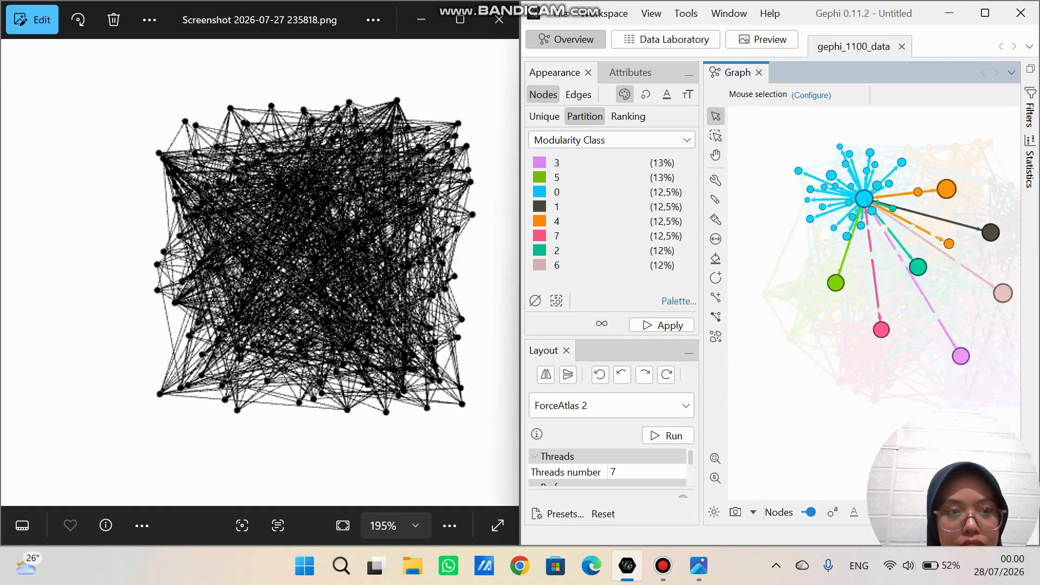
drag(870, 209, 849, 167)
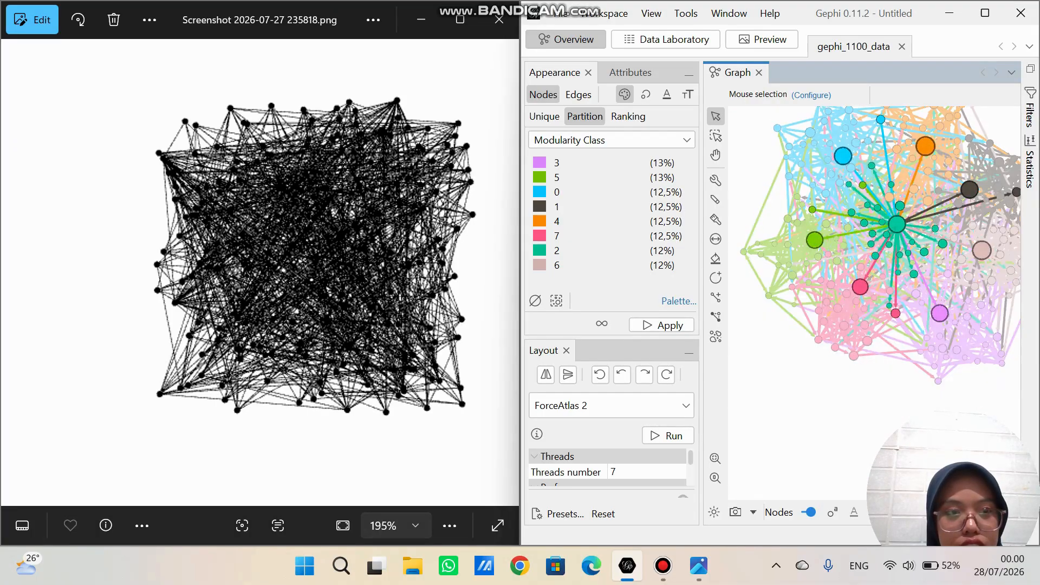
scroll(843, 244, down, 1)
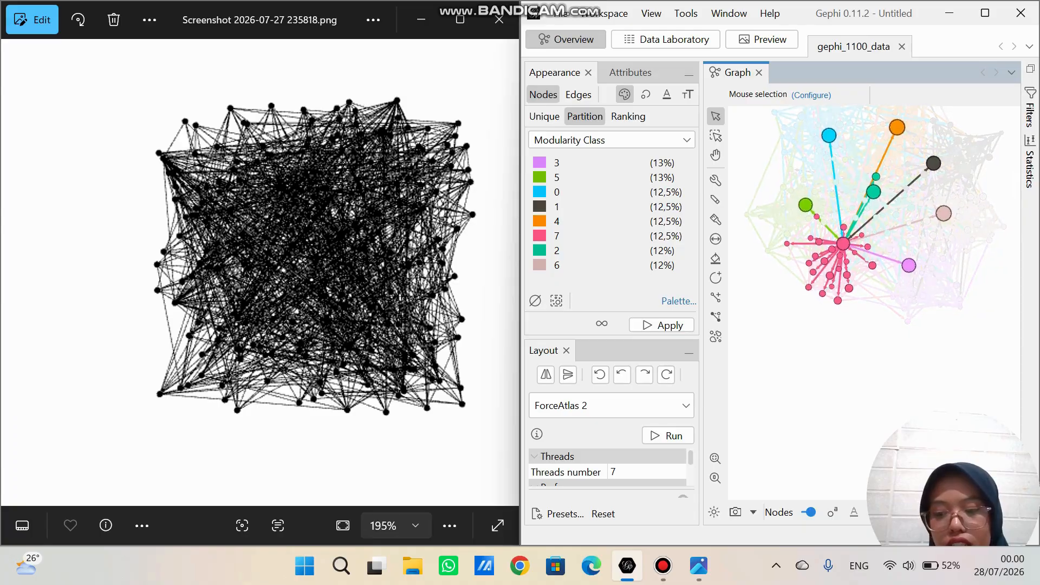
scroll(244, 271, up, 4)
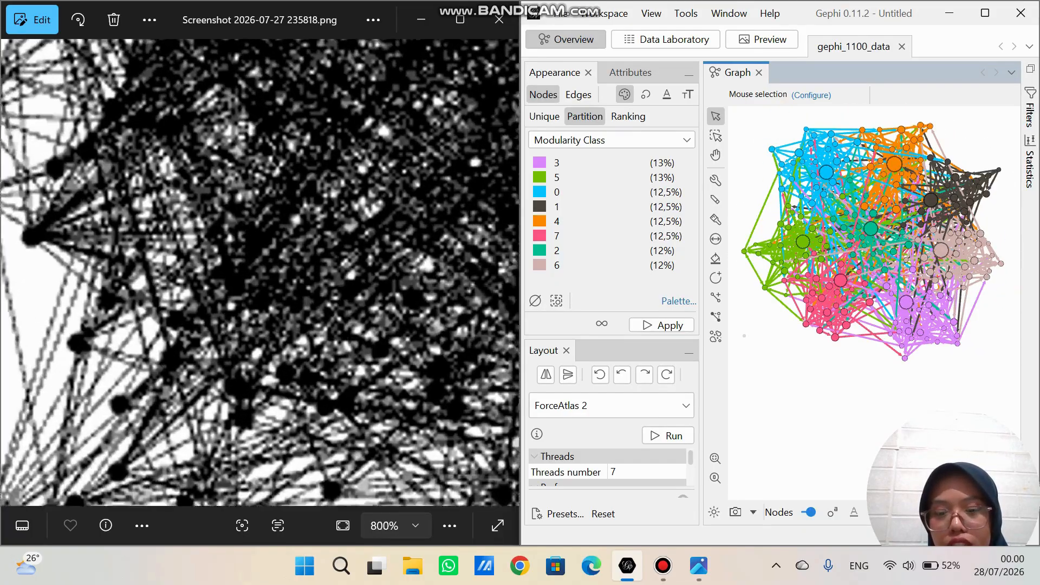
scroll(260, 273, down, 3)
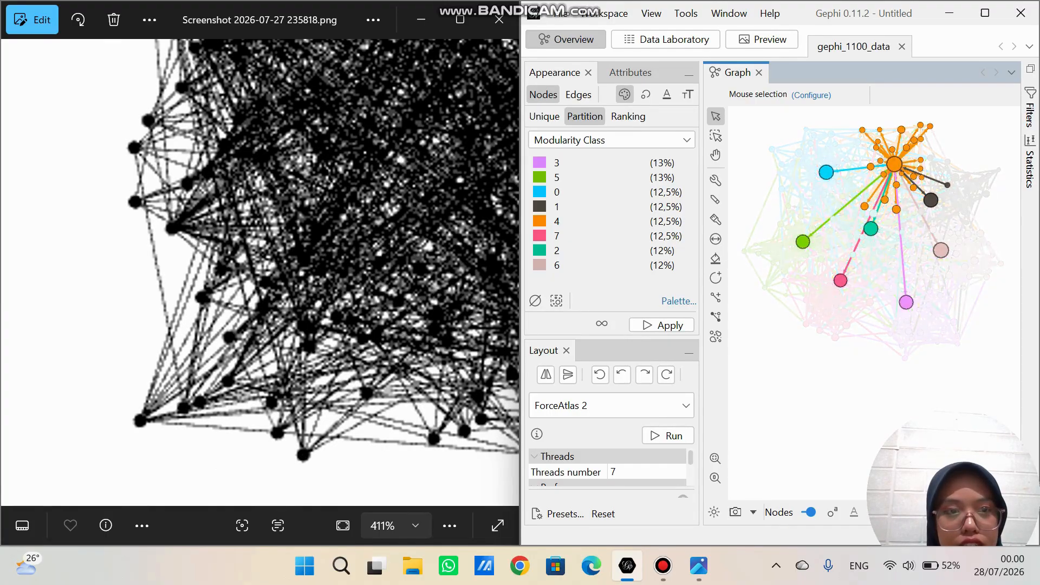
scroll(894, 164, up, 3)
scroll(894, 164, down, 4)
drag(894, 164, 915, 208)
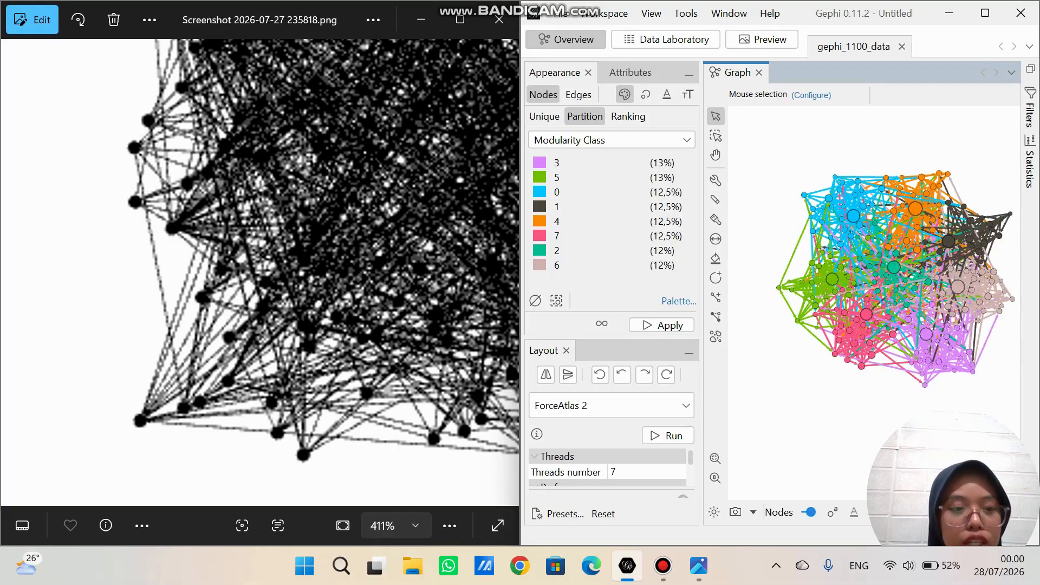
scroll(915, 404, down, 2)
drag(1003, 420, 890, 177)
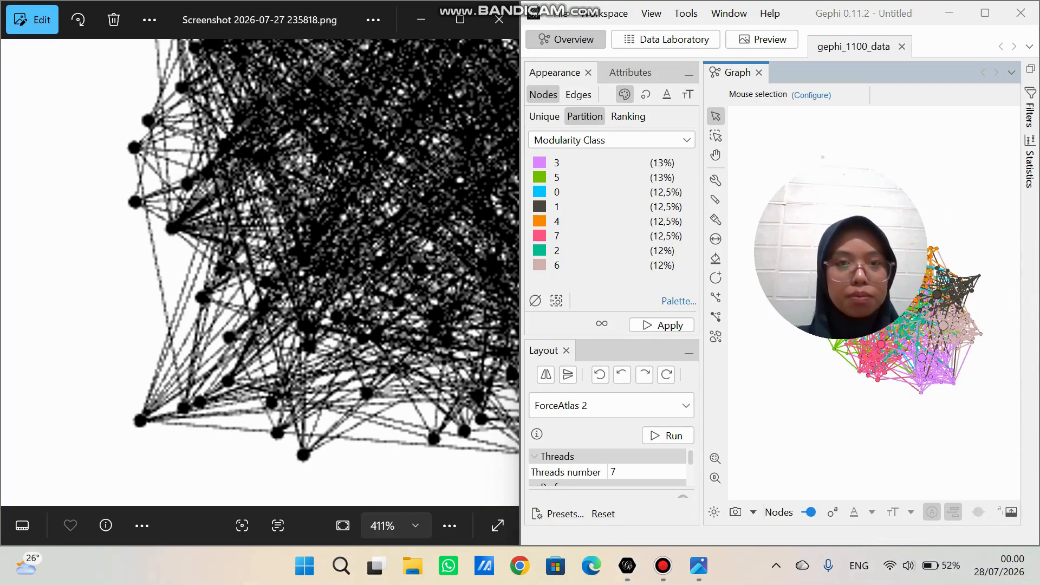
- Minimise the screenshot viewer, maximise Gephi and bring the coloured graph back into a centred, enlarged view
click(421, 19)
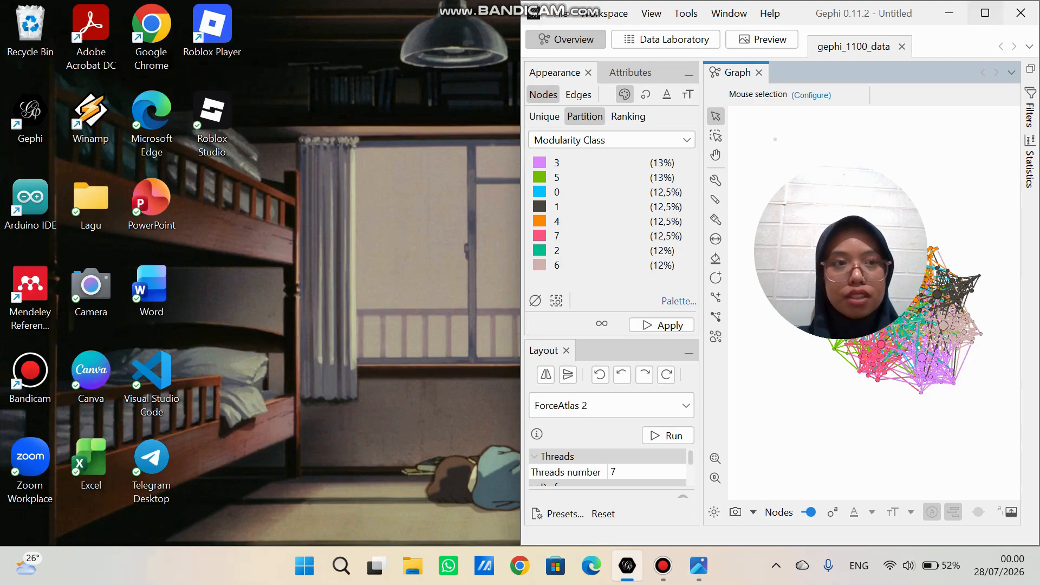
click(984, 13)
drag(890, 176, 946, 324)
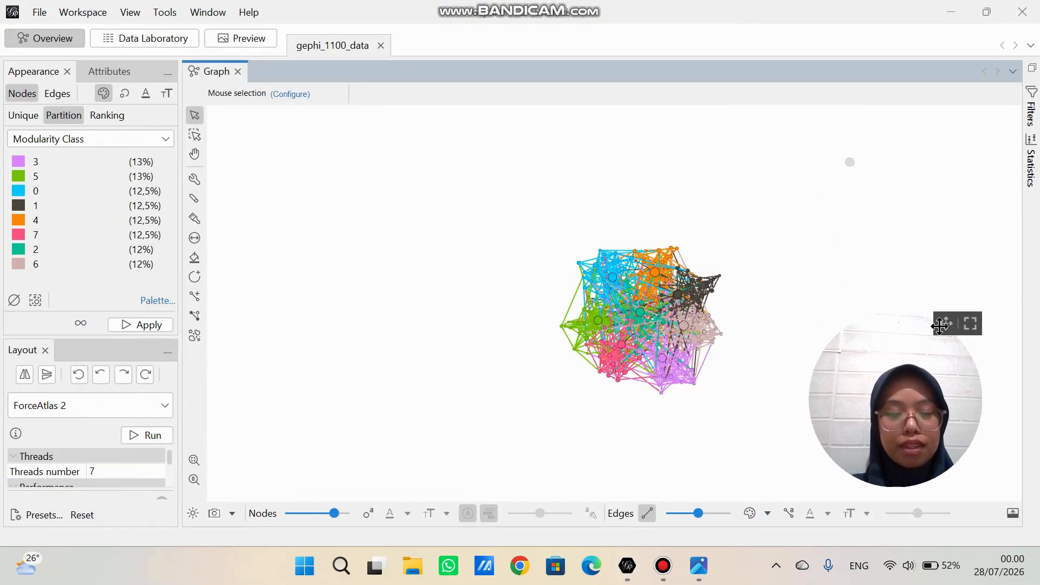
scroll(650, 285, up, 2)
drag(854, 210, 849, 153)
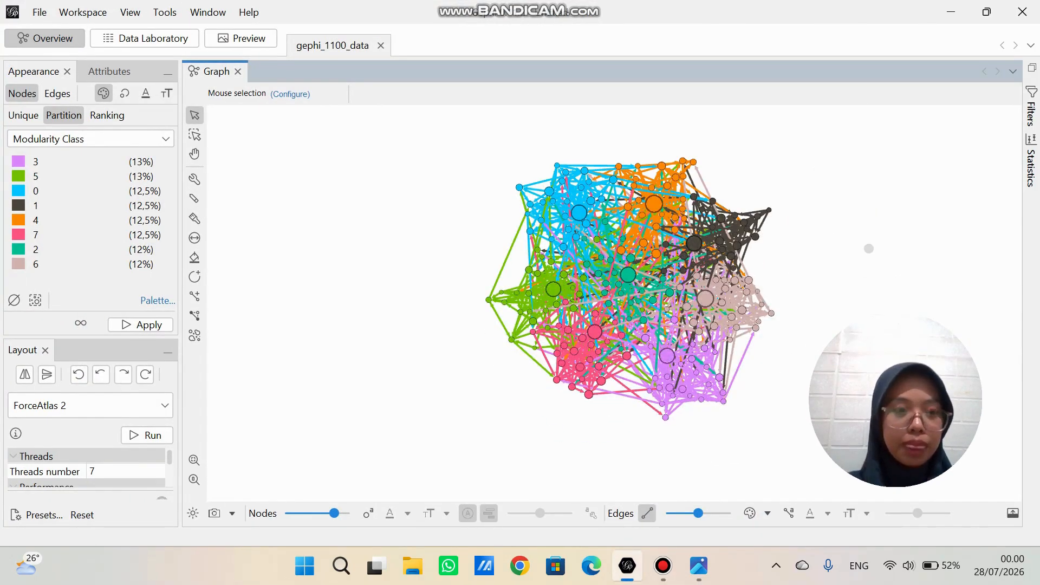